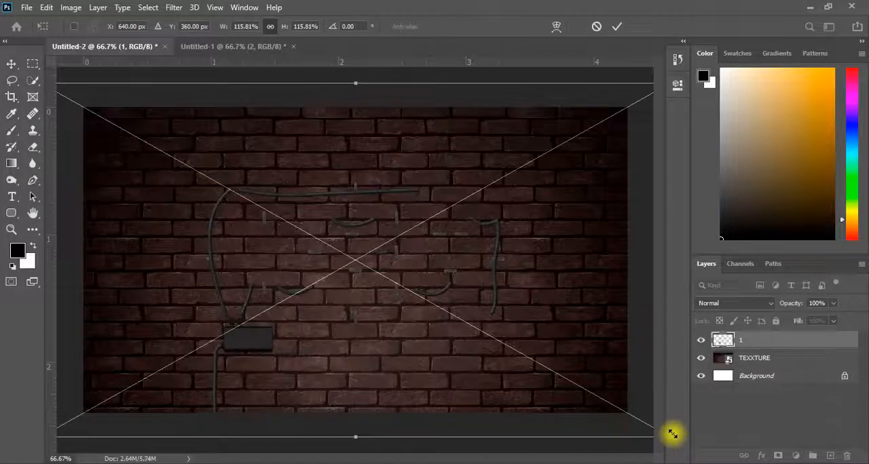
Step: Apply the cable image's 115.81% scaling and place image 2, the white neon frame, on the brick wall scaled to about 27.6%
left_click(616, 26)
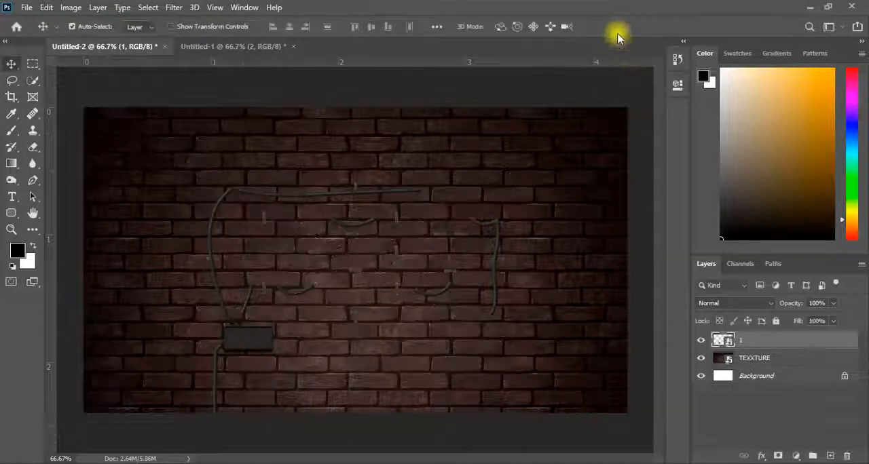
left_click(321, 463)
left_click_drag(220, 134, 527, 244)
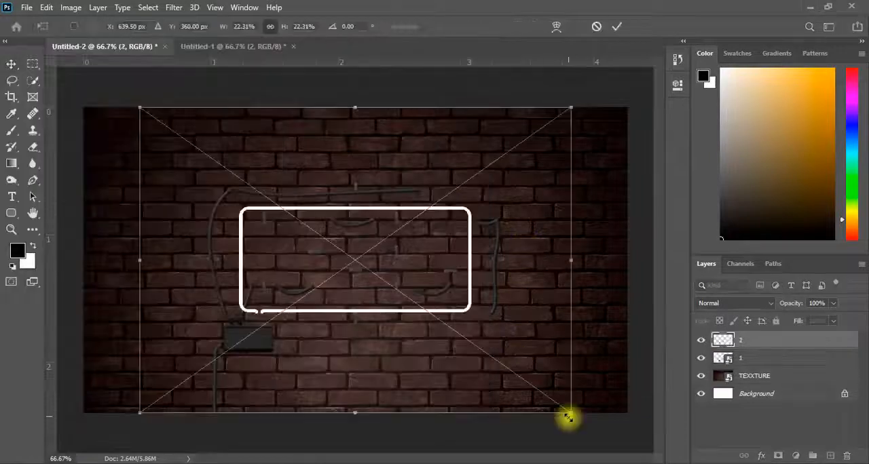
left_click_drag(572, 412, 634, 438)
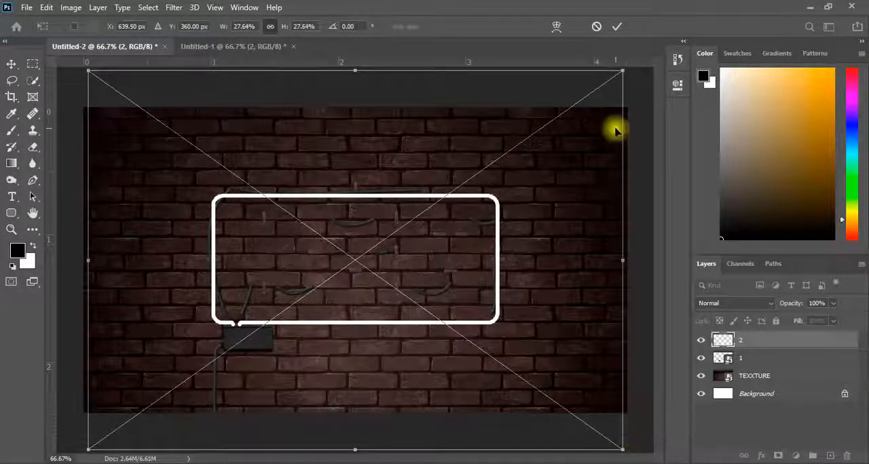
left_click(616, 26)
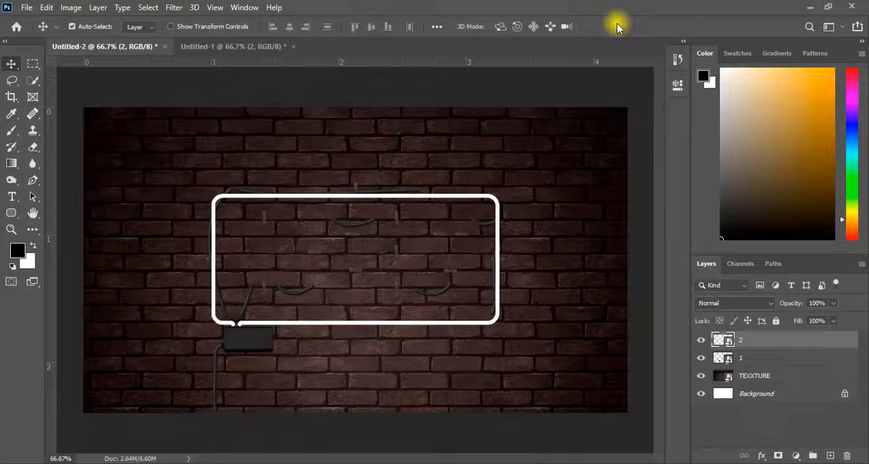
Step: Nudge the neon frame slightly upward and leftward so it lines up with the cables and power box
key("Up")
key("Up")
key("Up")
key("Up")
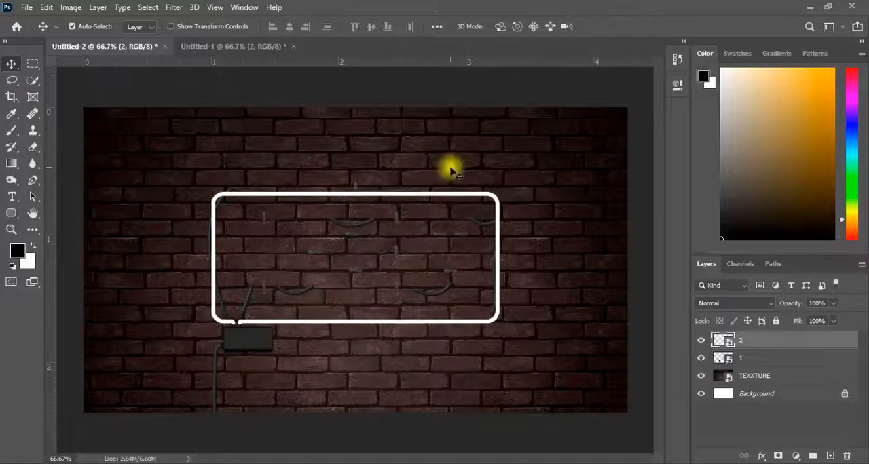
key("Right")
key("Up")
key("Up")
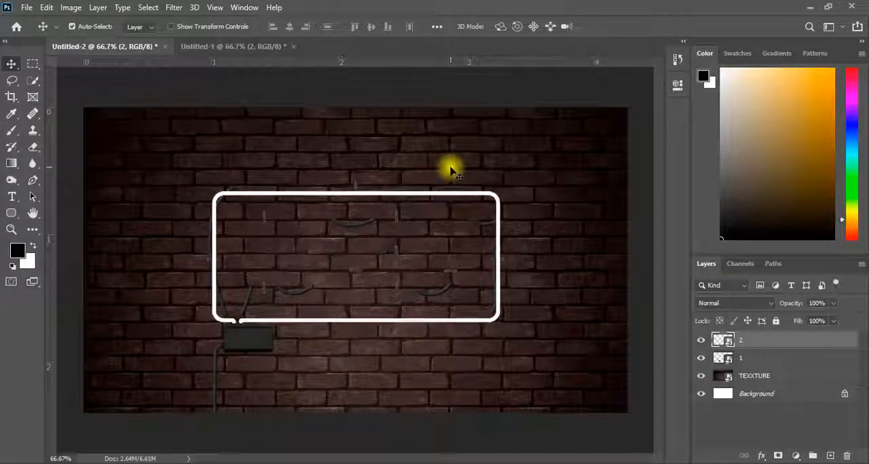
key("Left")
key("Left")
key("Left")
key("Left")
key("Up")
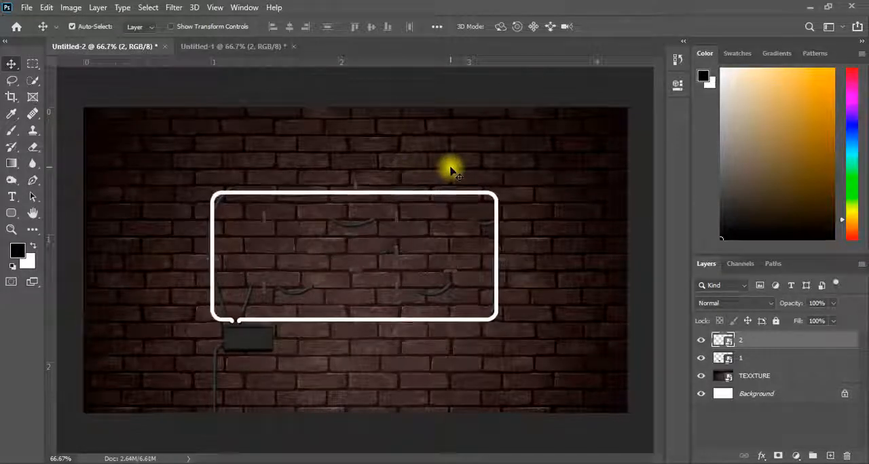
Step: Add a Bevel & Emboss effect with 400% depth to layer 2
double_click(772, 341)
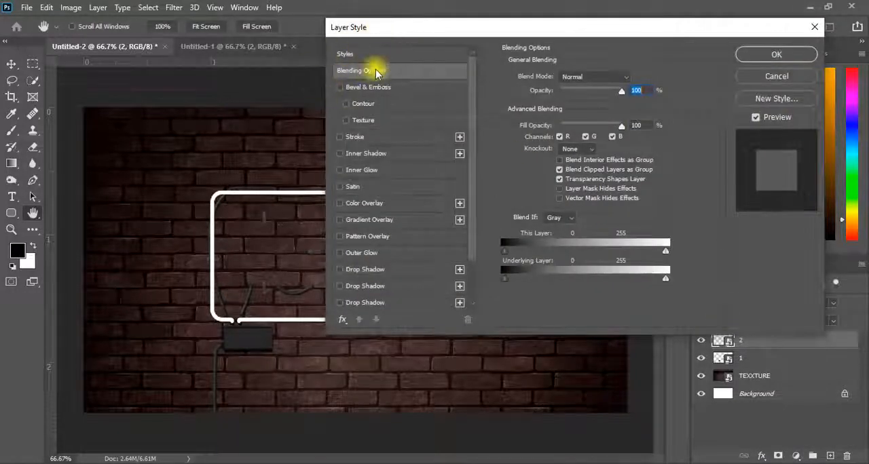
left_click(340, 87)
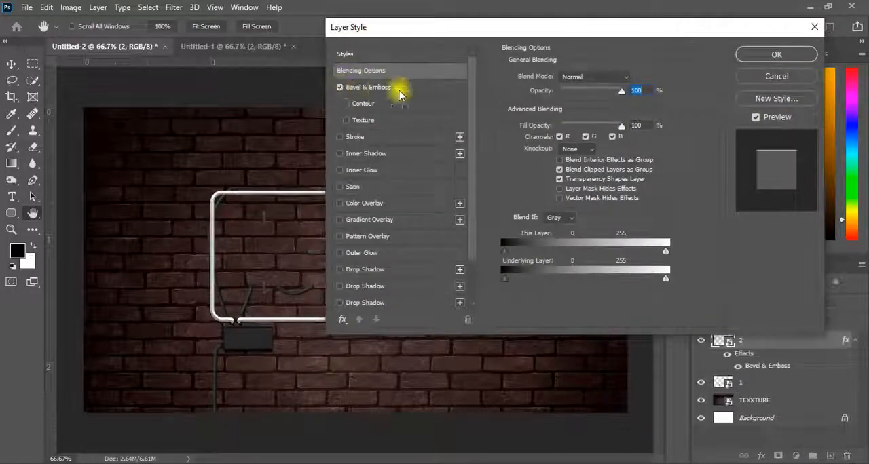
left_click(411, 87)
double_click(636, 105)
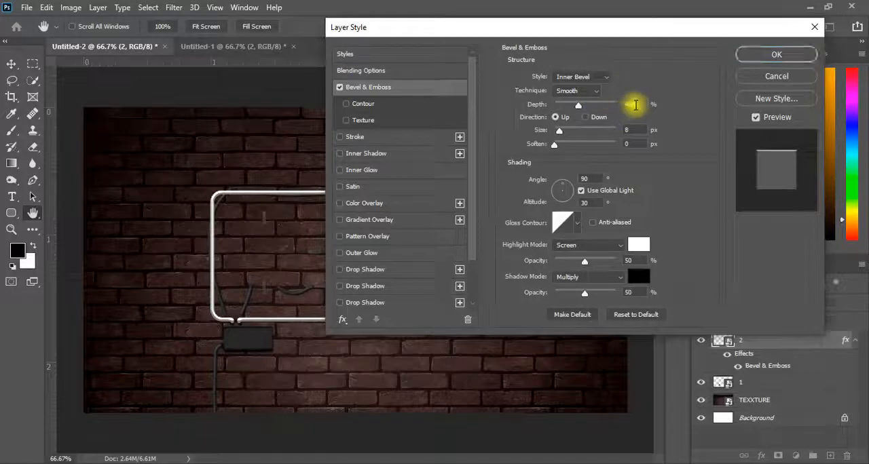
type("400")
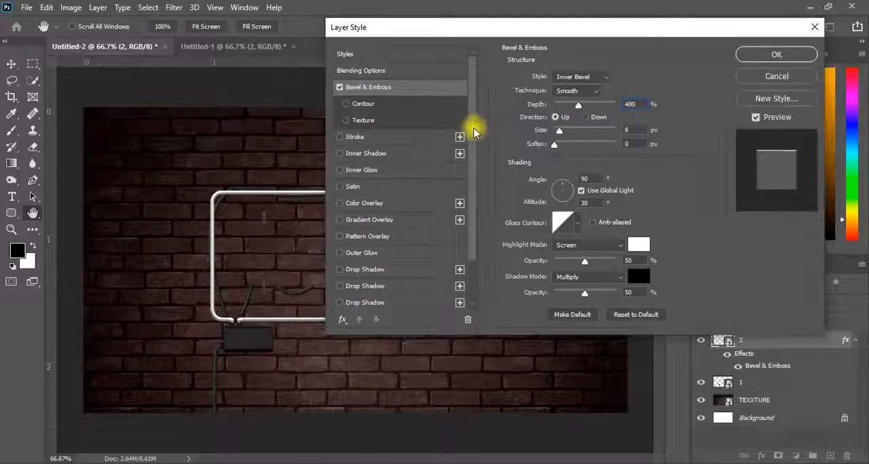
Step: Add an Inner Shadow to layer 2 in pink e06b79, Linear Light, 100% opacity, 3 px distance and 3 px size
left_click_drag(474, 132, 475, 156)
left_click(391, 122)
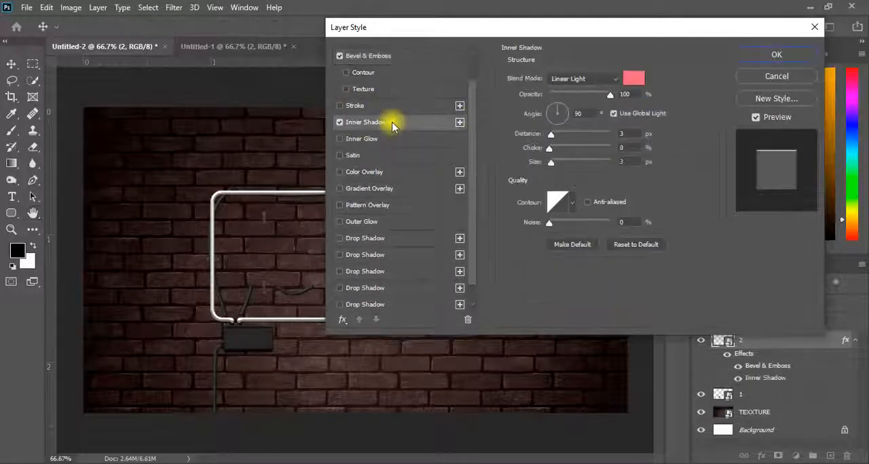
left_click(630, 83)
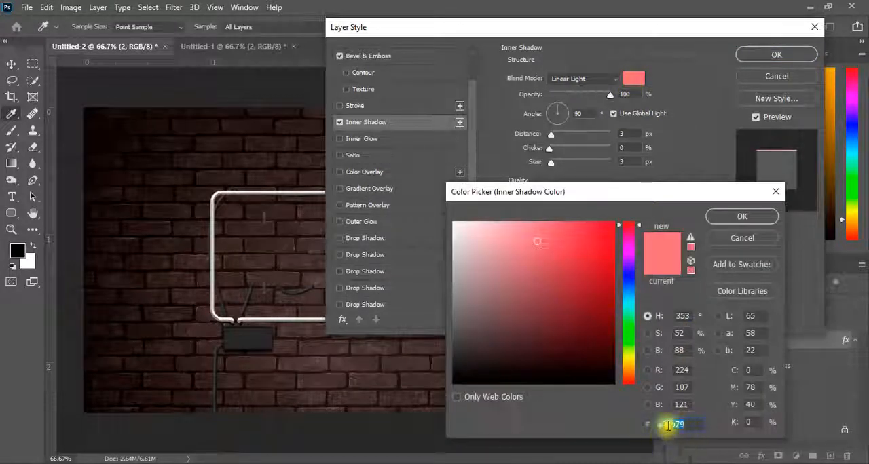
left_click(725, 216)
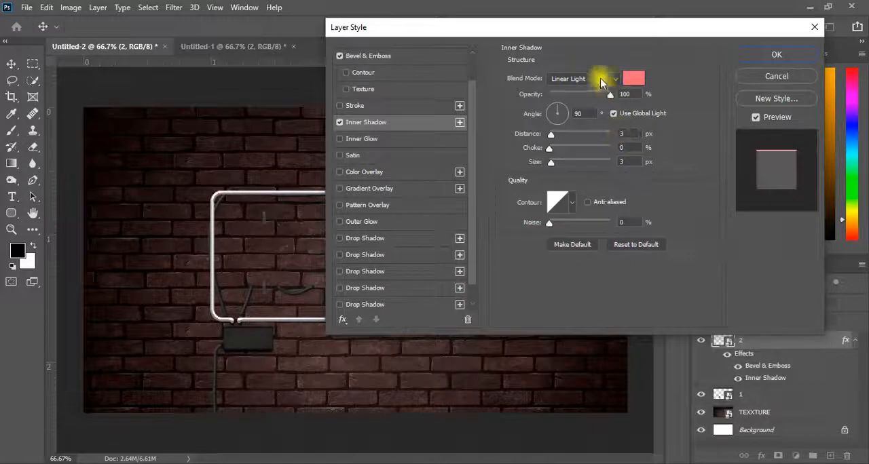
left_click(601, 82)
left_click(563, 271)
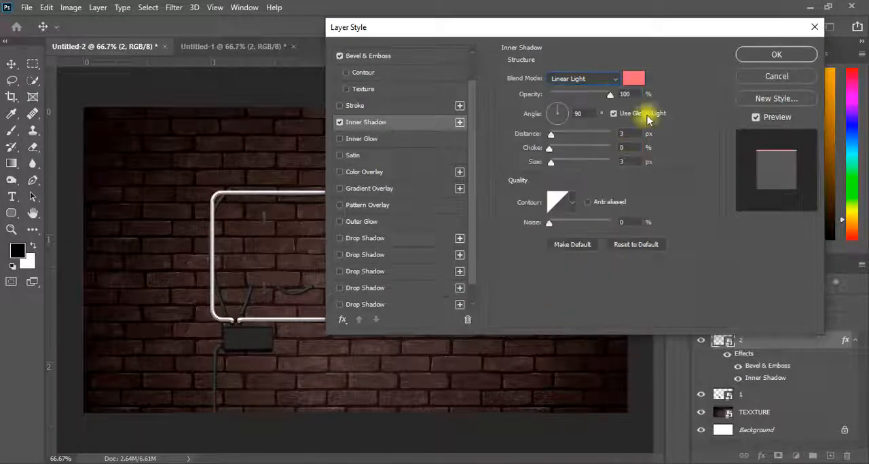
Step: Add a white Color Overlay to layer 2 with Linear Light blending at 100% opacity
left_click(340, 172)
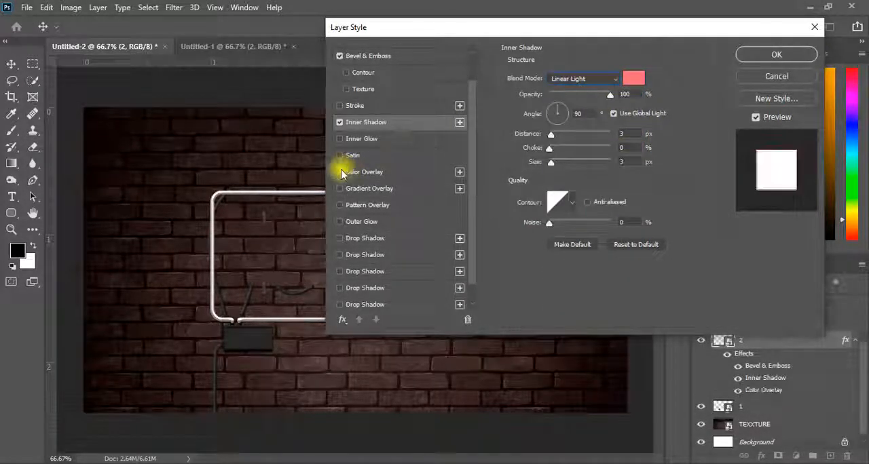
left_click(401, 172)
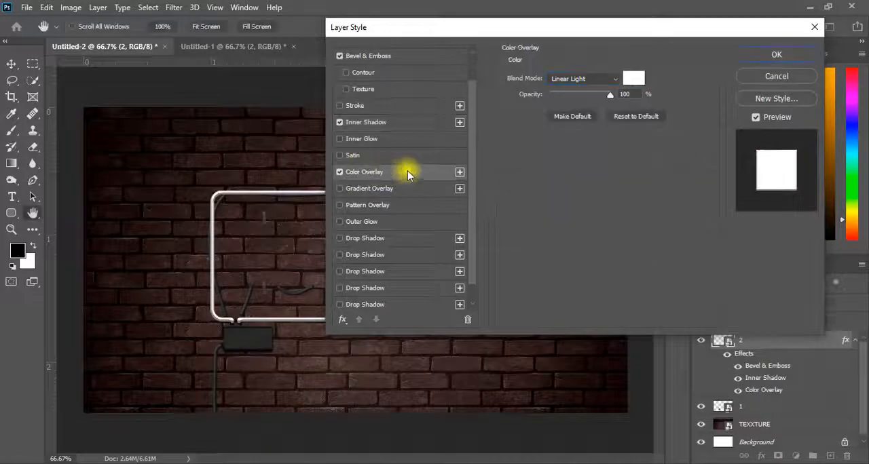
left_click(625, 95)
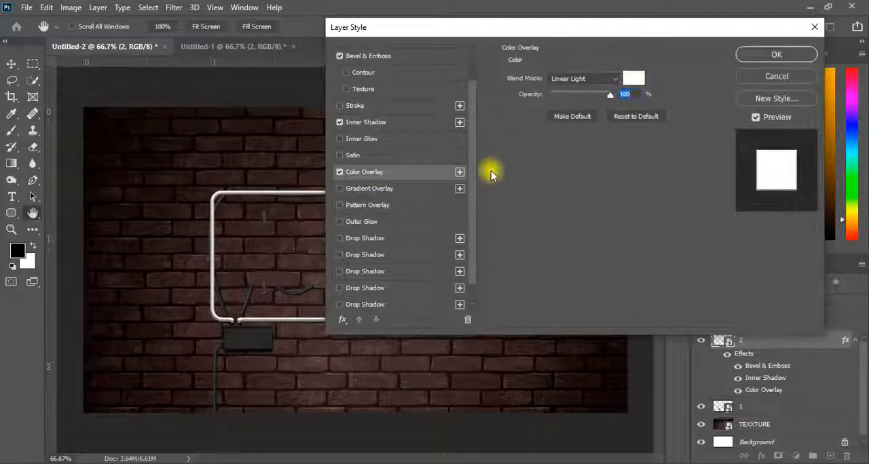
Step: Enable the second Drop Shadow entry with colour e94343, Linear Light, 58% opacity, 0 px distance, 6% spread and 70 px size
scroll(475, 221, "down", 1)
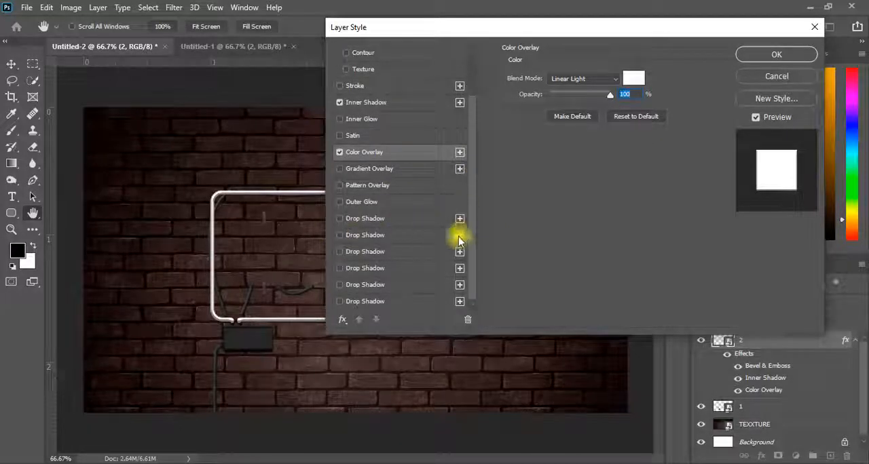
left_click(373, 236)
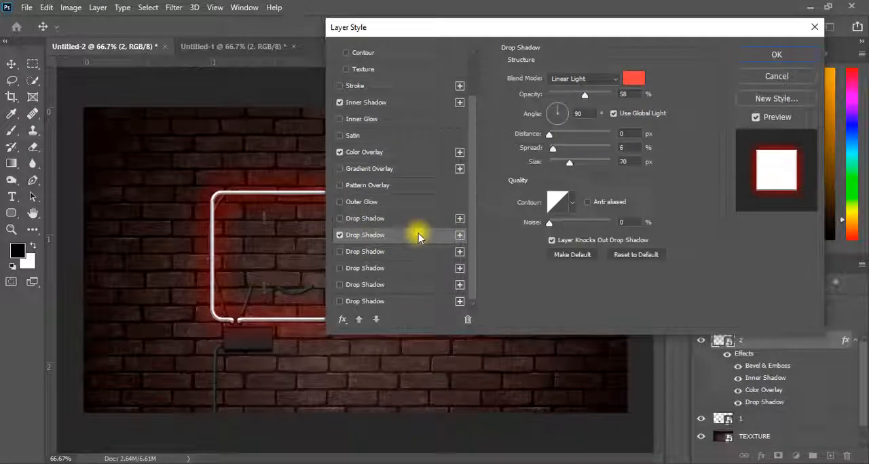
left_click(632, 80)
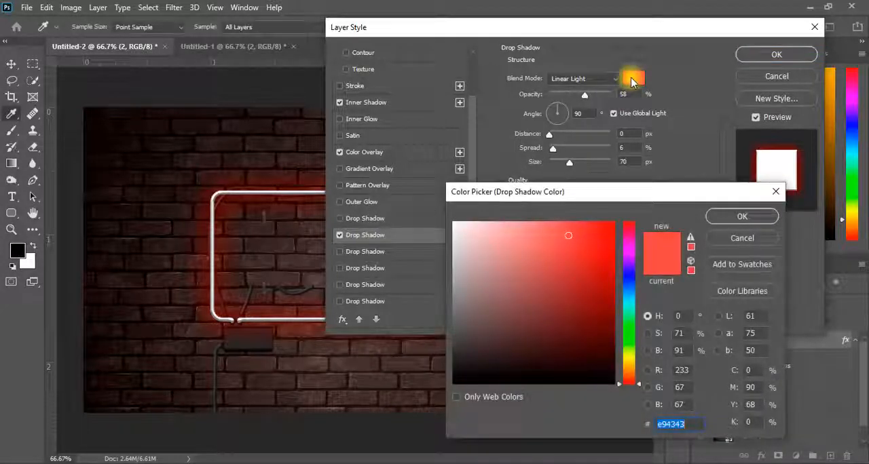
left_click(733, 224)
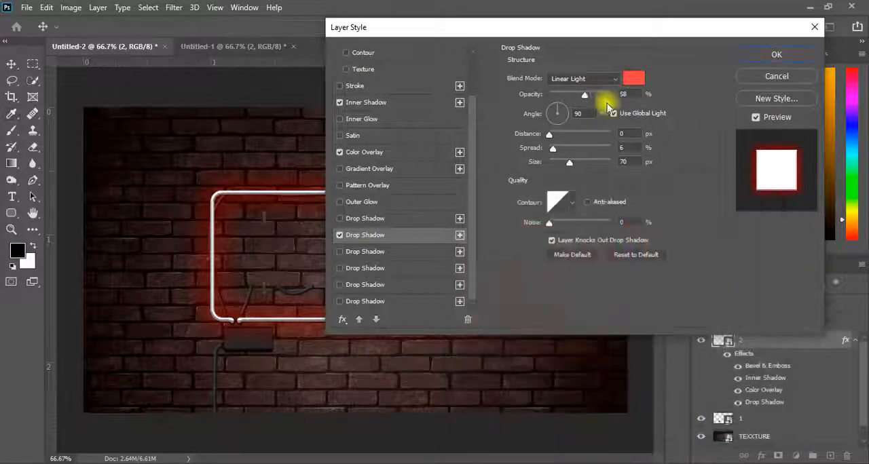
left_click(581, 79)
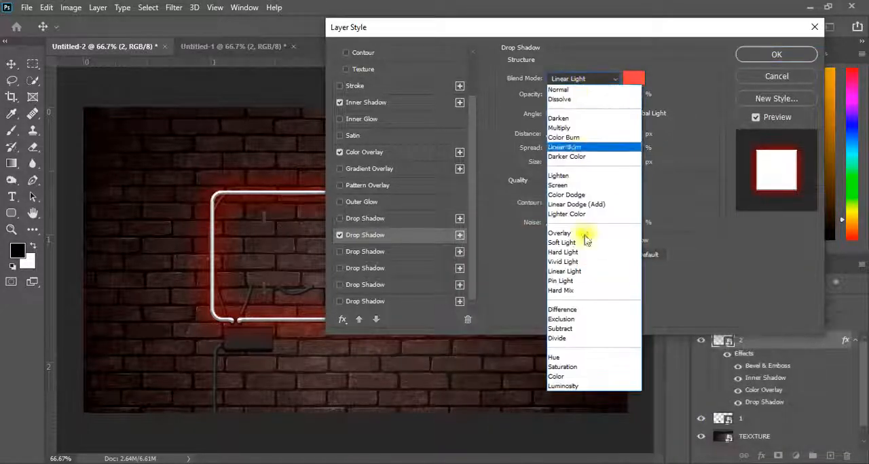
left_click(564, 270)
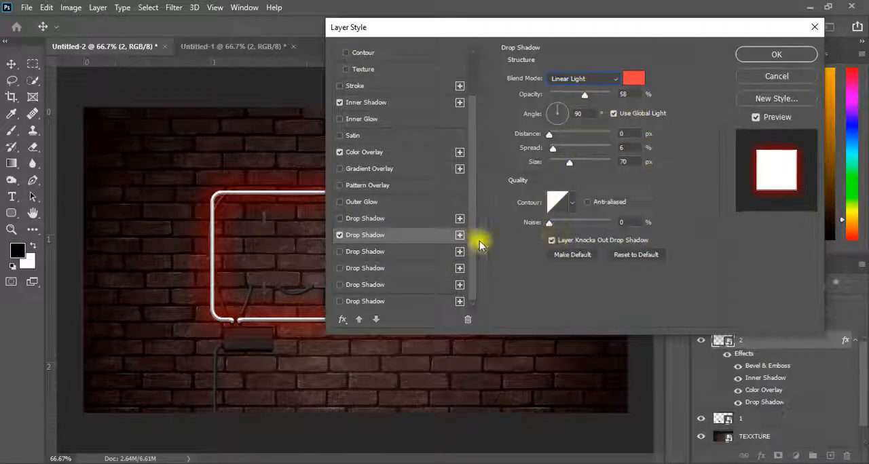
Step: Enable the third Drop Shadow entry with colour ffb5c1, Linear Light, 48% opacity, 0 px distance, 9% spread and 28 px size
left_click(374, 254)
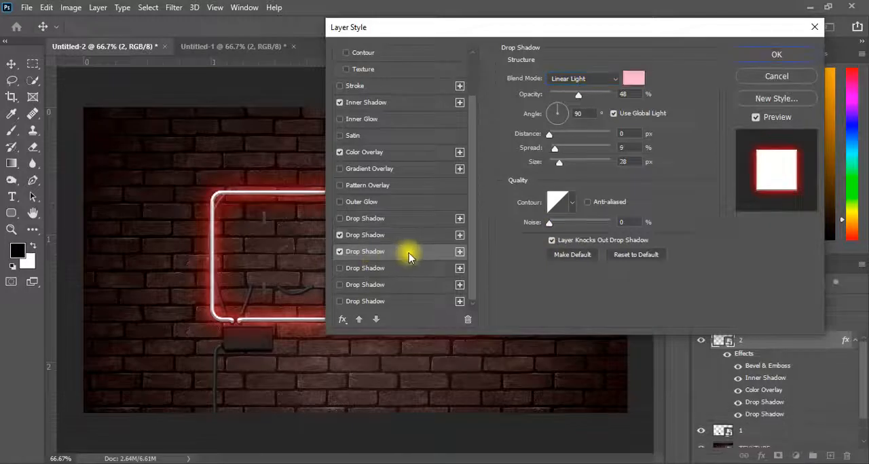
left_click(633, 78)
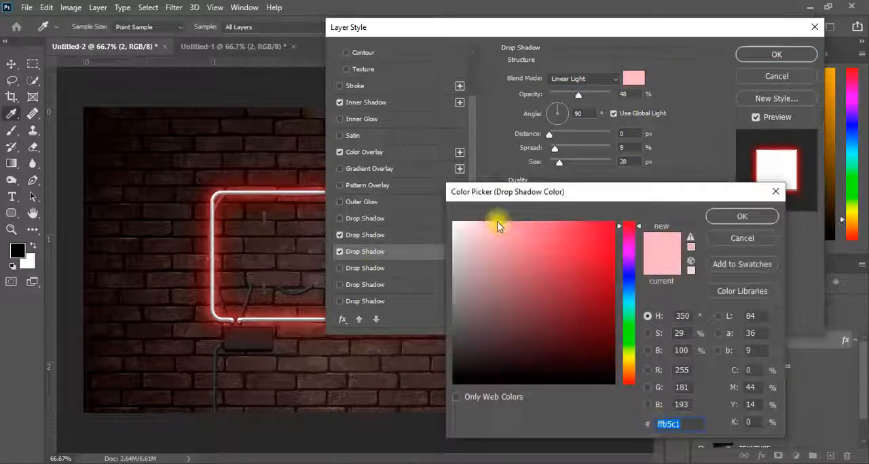
left_click(740, 216)
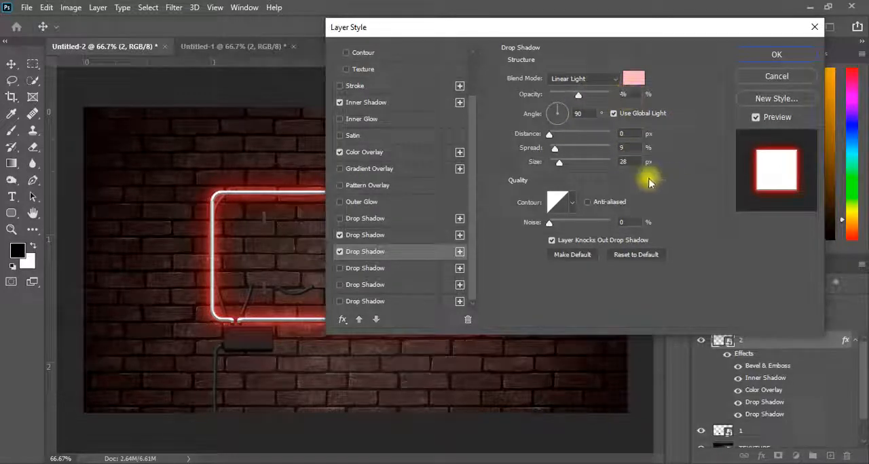
Step: Enable the fourth Drop Shadow entry with colour eb5e5e, Linear Light, 20% opacity, 0 px distance, 35% spread and 131 px size
left_click(382, 269)
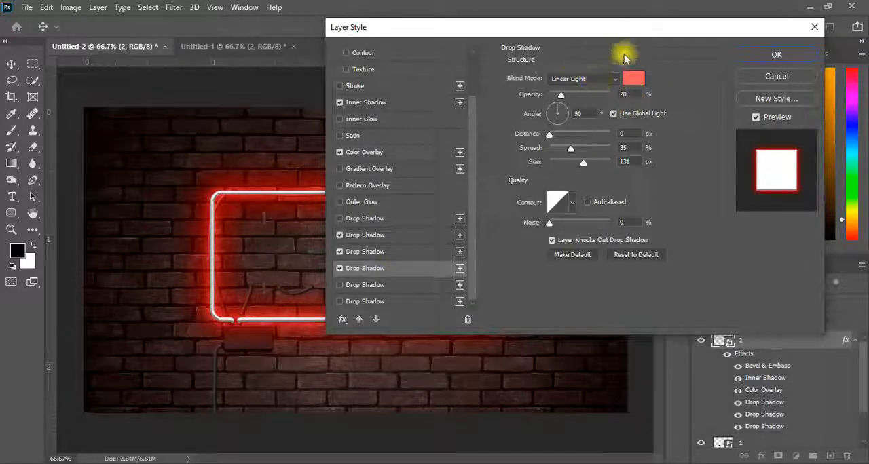
left_click(631, 79)
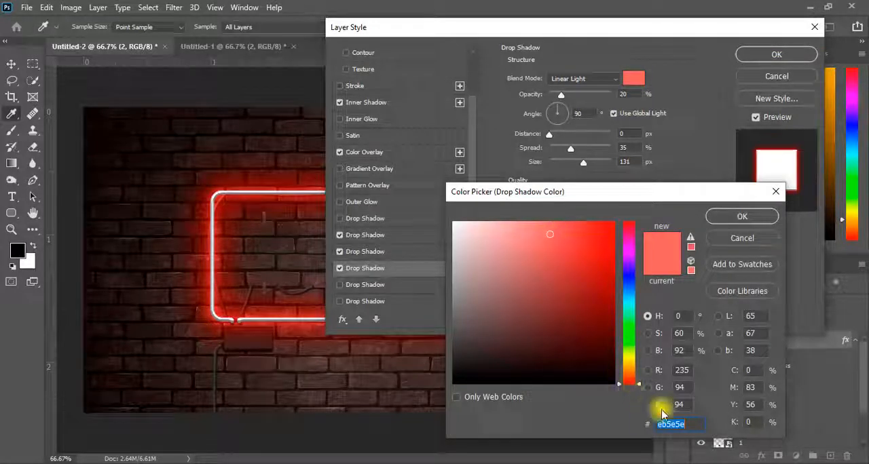
left_click(726, 221)
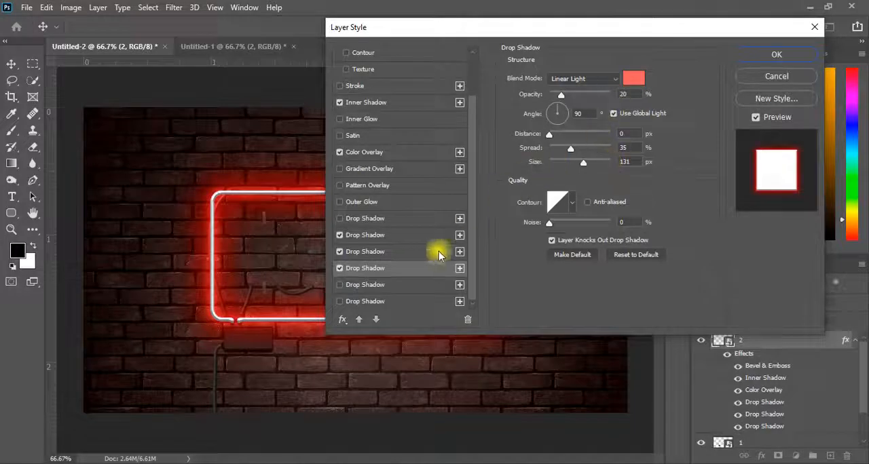
Step: Enable the fifth Drop Shadow entry with colour cc646e, Vivid Light, 50% opacity, 0 px distance, 50% spread and 240 px size
left_click(370, 288)
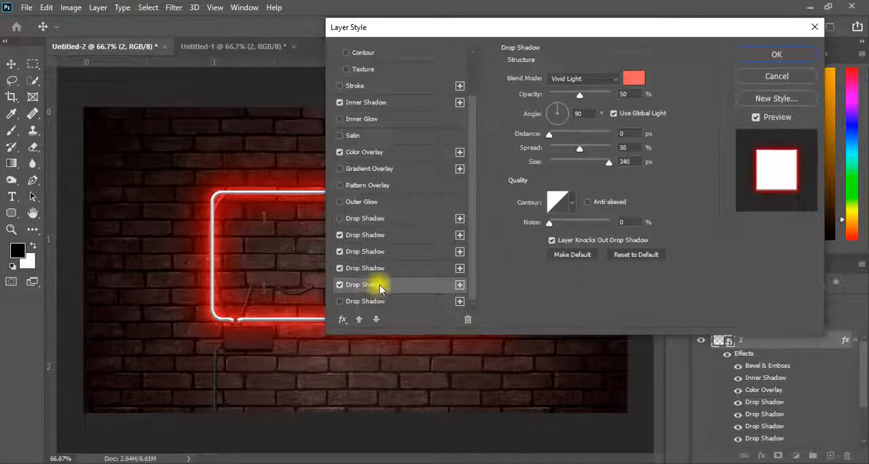
left_click(579, 79)
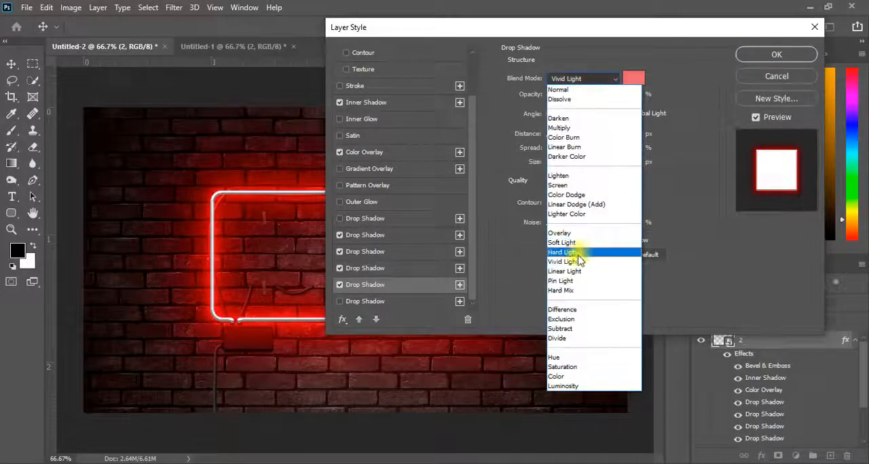
left_click(572, 260)
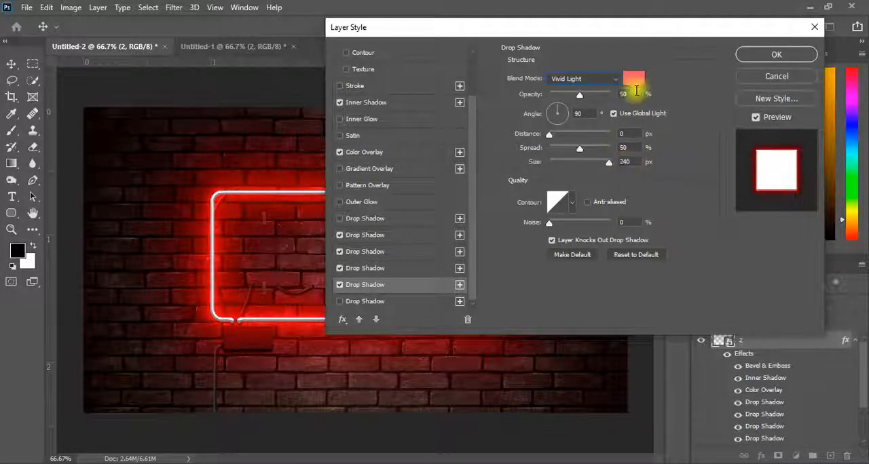
left_click(632, 83)
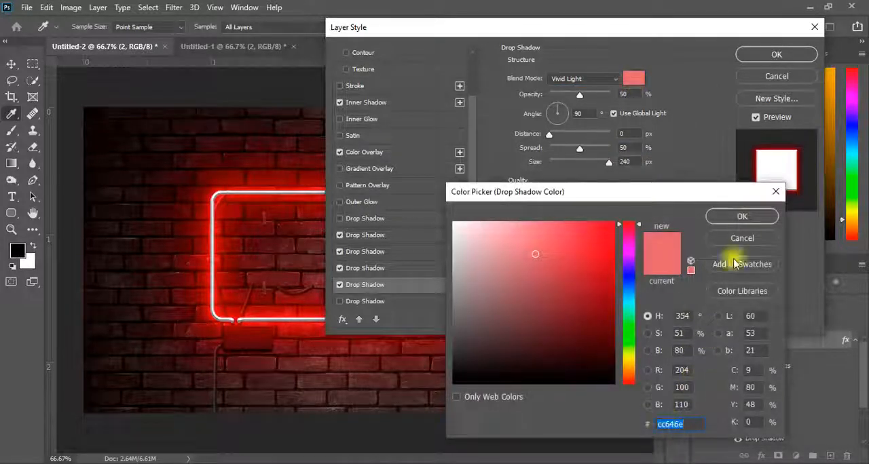
left_click(726, 219)
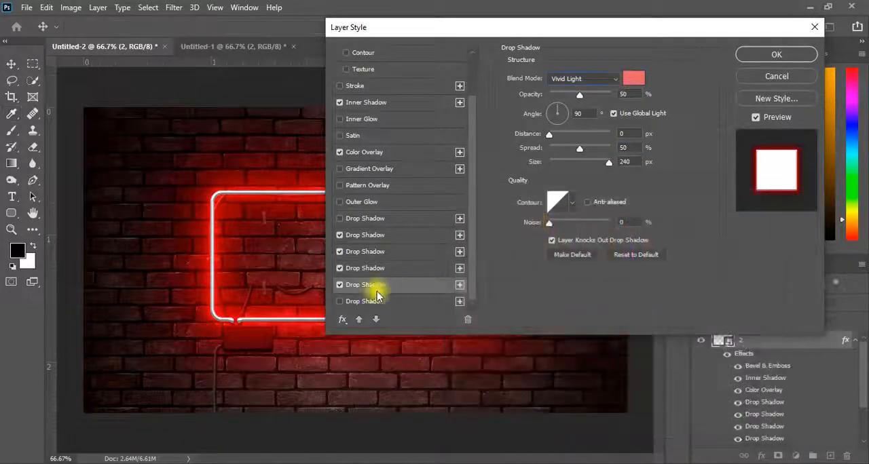
Step: Enable the sixth Drop Shadow entry in black, Linear Light, 45% opacity, 20 px distance, 0% spread and 15 px size, and apply the layer style
left_click(360, 304)
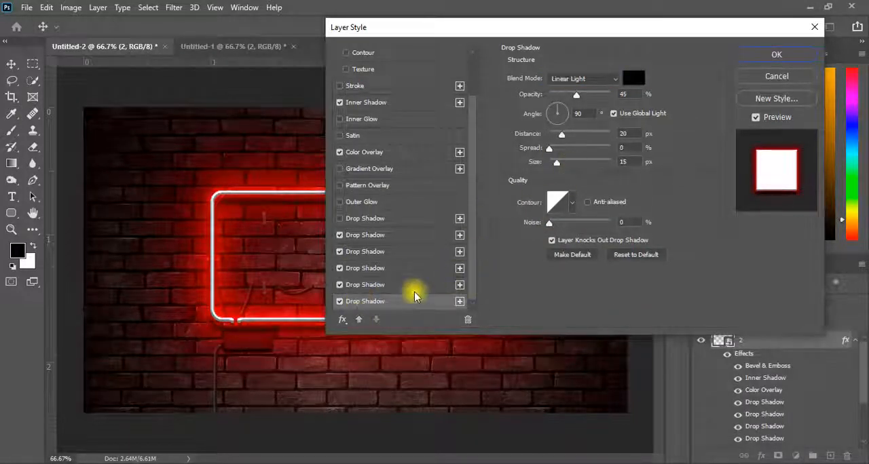
left_click(581, 80)
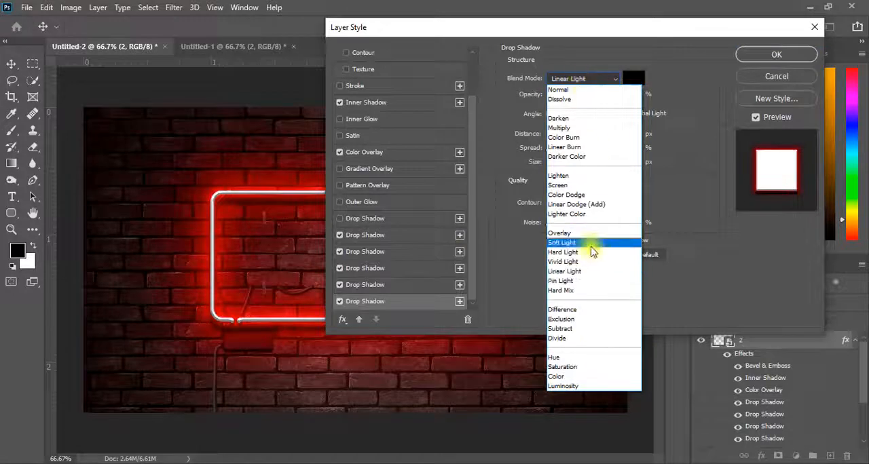
left_click(552, 273)
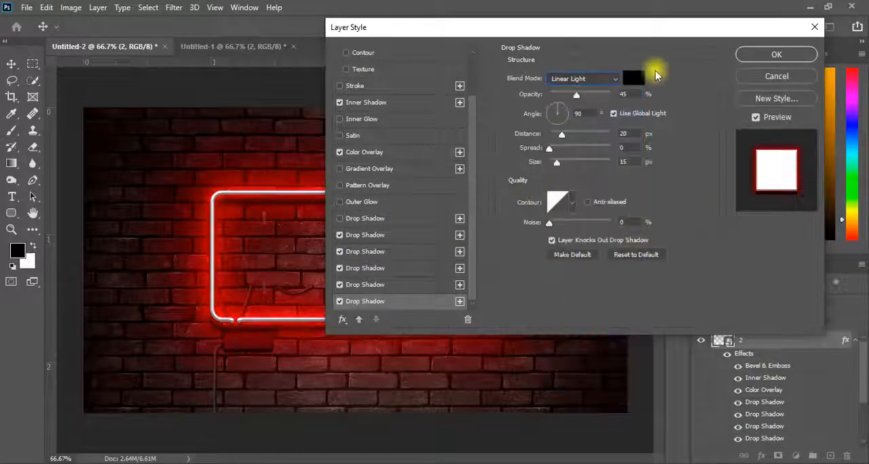
left_click(632, 81)
left_click_drag(489, 364, 456, 382)
left_click(714, 218)
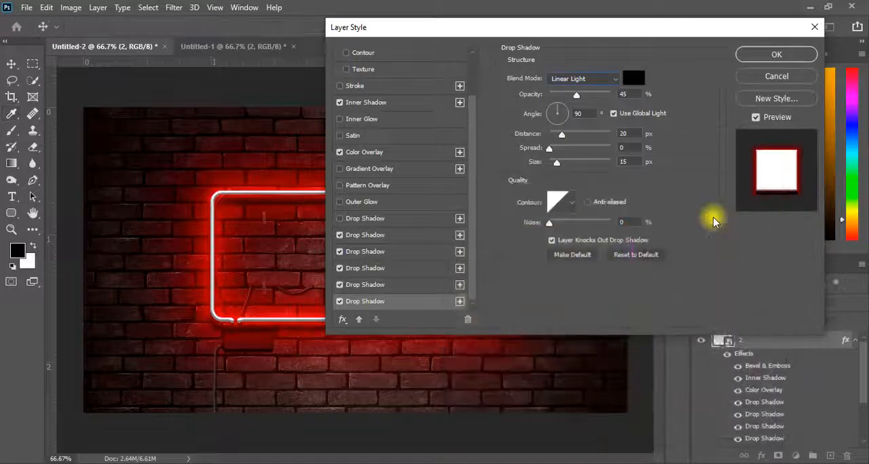
double_click(620, 94)
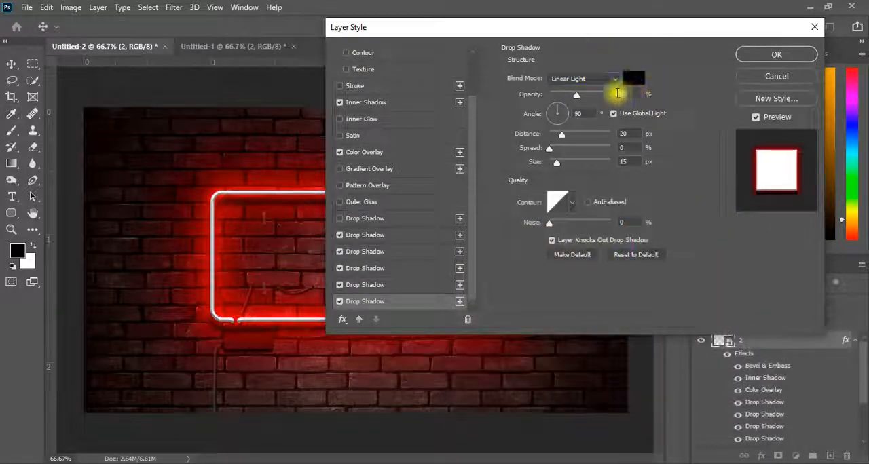
double_click(629, 134)
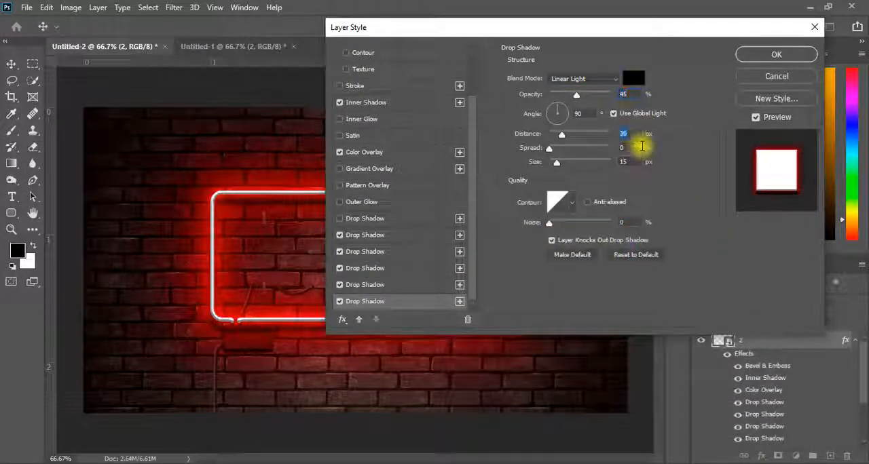
double_click(631, 161)
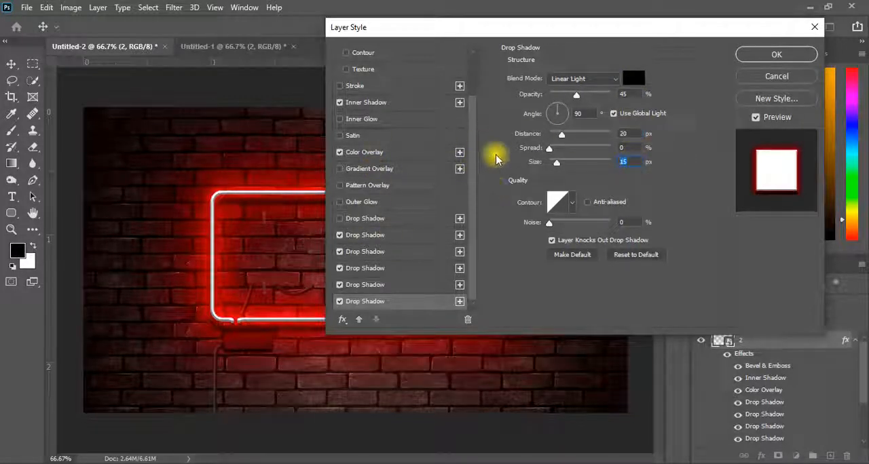
left_click(567, 79)
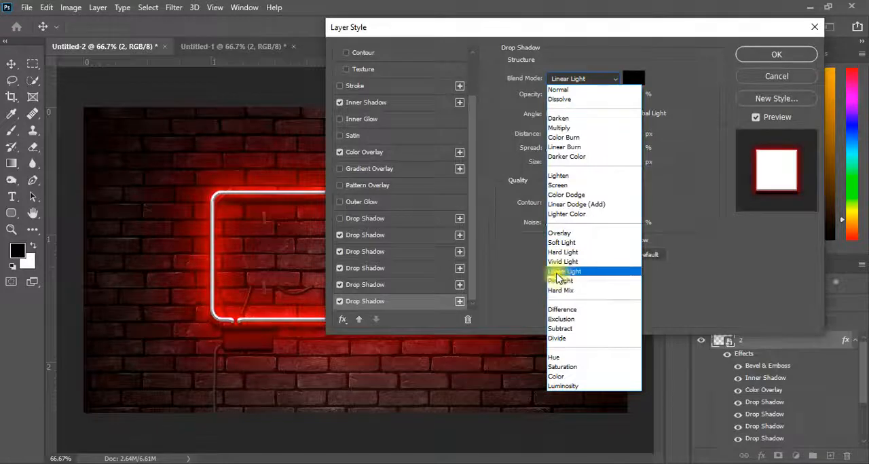
left_click(564, 271)
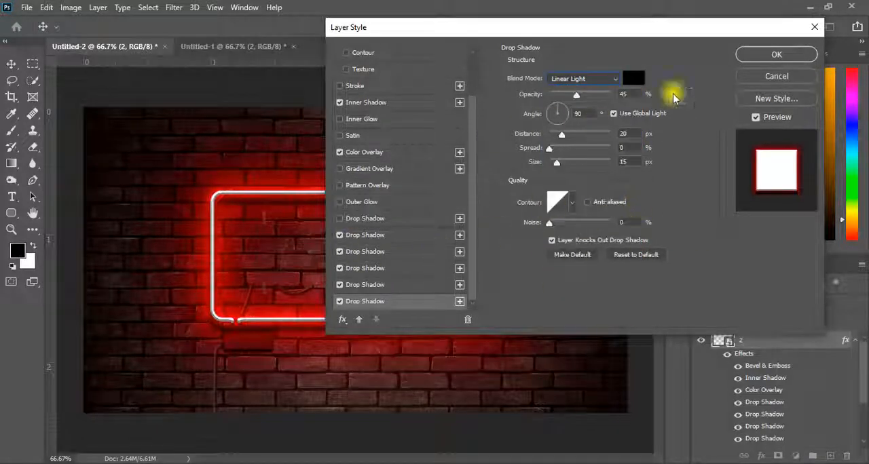
left_click(774, 53)
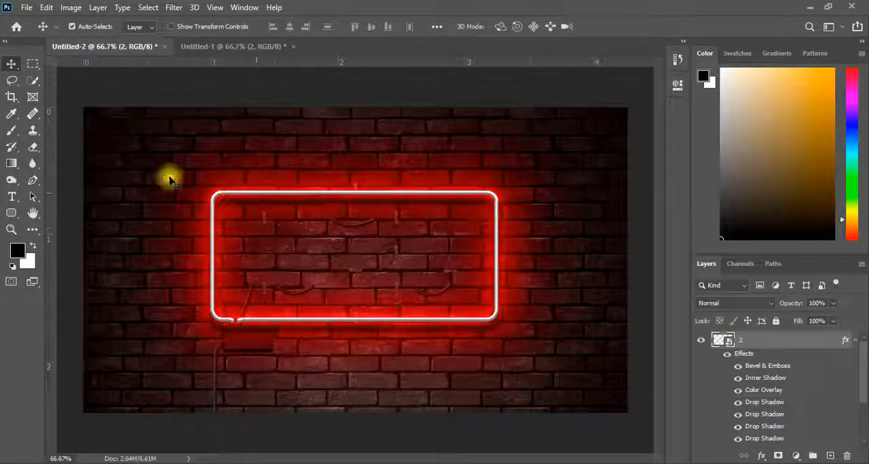
Step: Set up the Type tool with the Dosis font in Medium weight
left_click(12, 196)
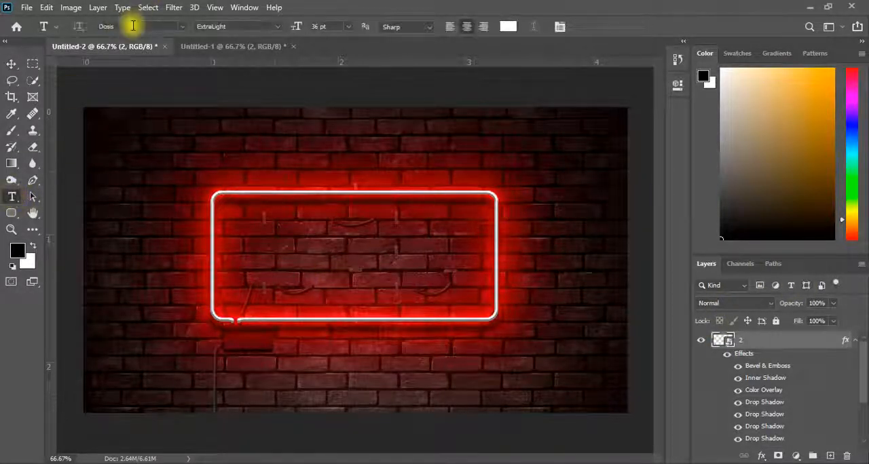
left_click(180, 26)
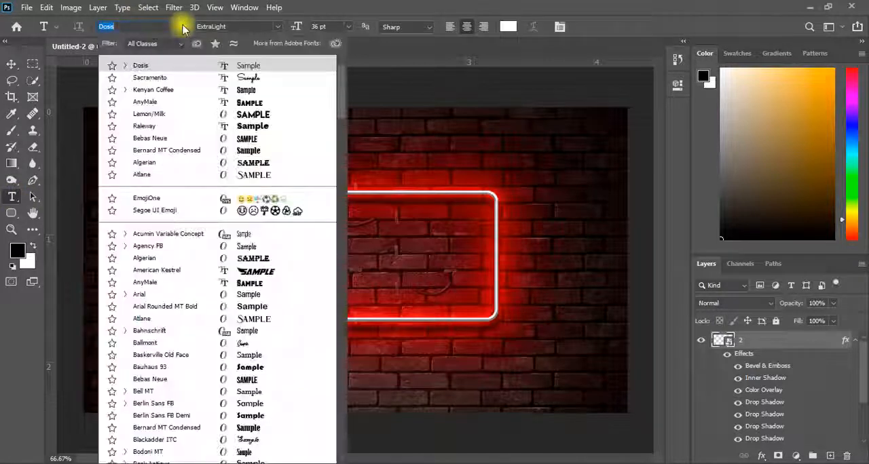
left_click(140, 66)
left_click(278, 27)
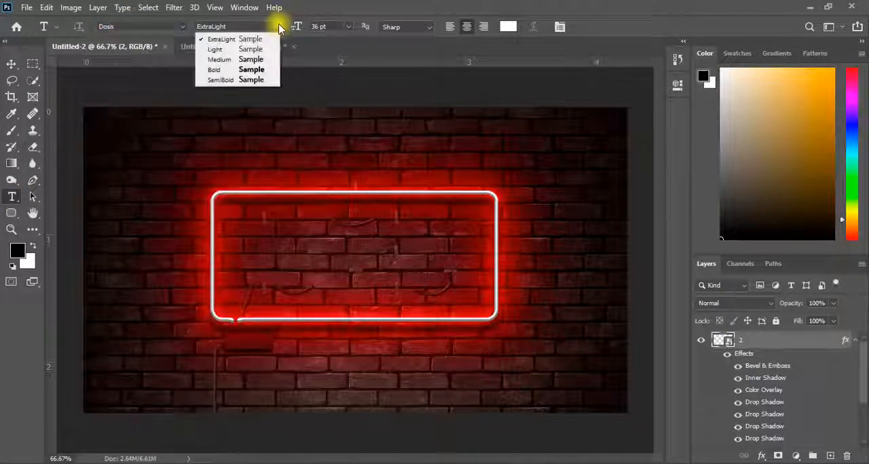
left_click(258, 61)
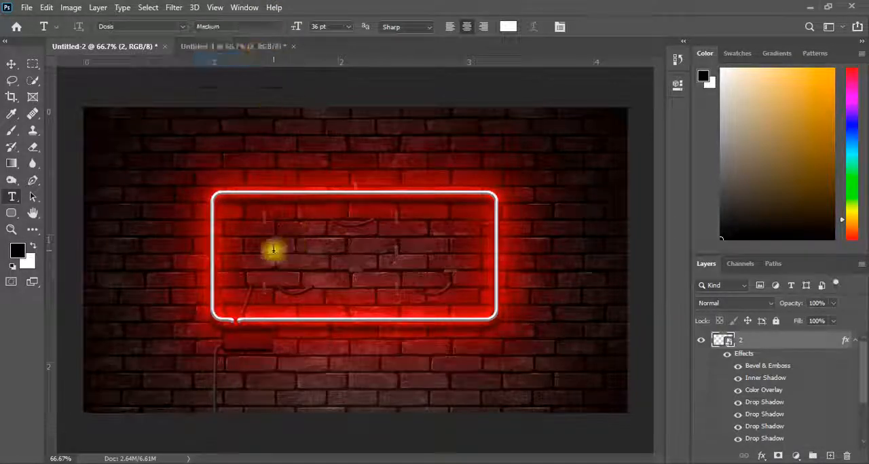
Step: Add the white text WABLOBY at 36 pt over the neon frame and commit it
left_click(273, 249)
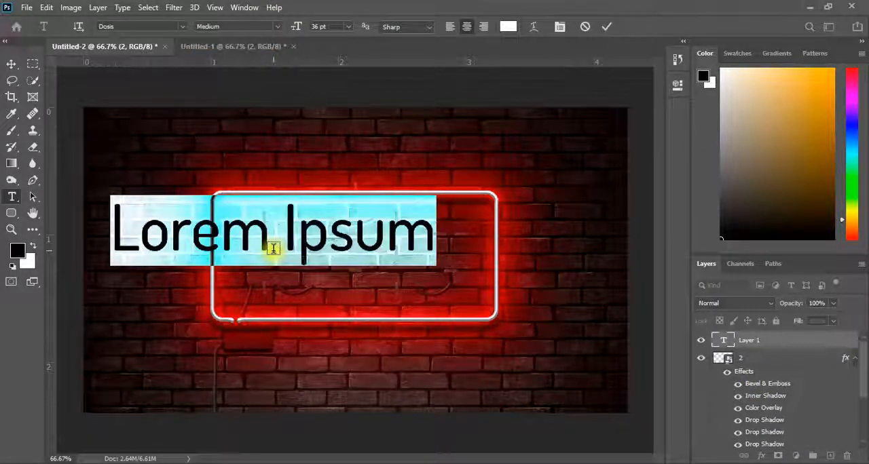
type("WA")
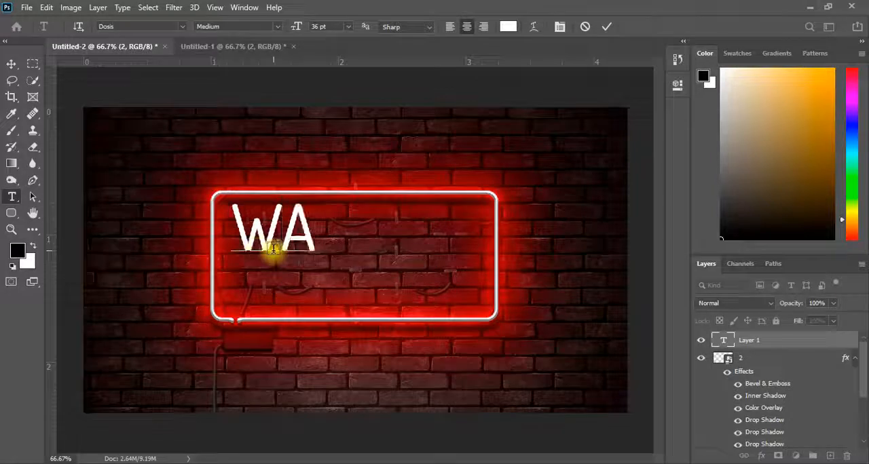
type("BLOBY")
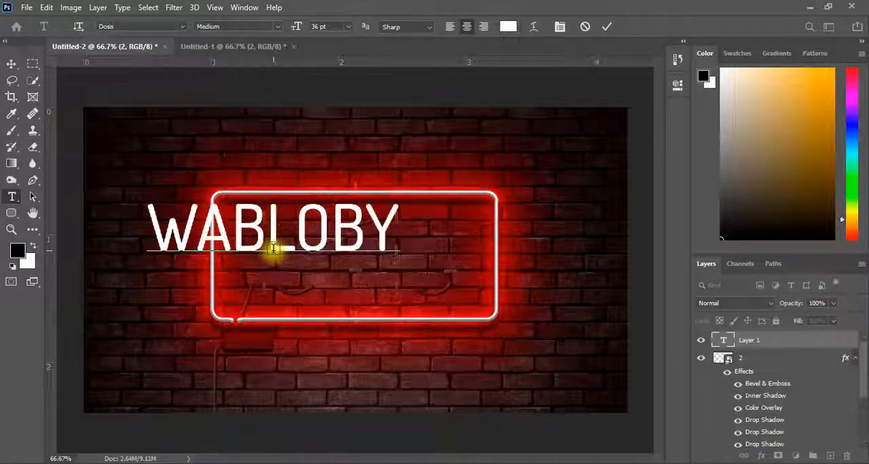
left_click(608, 28)
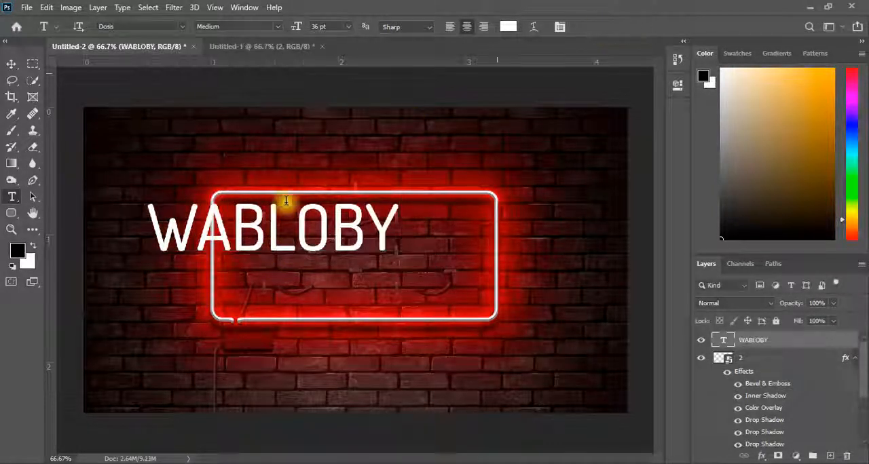
Step: Centre the WABLOBY text inside the neon frame and enlarge it slightly to nearly fill the frame's width
left_click(10, 63)
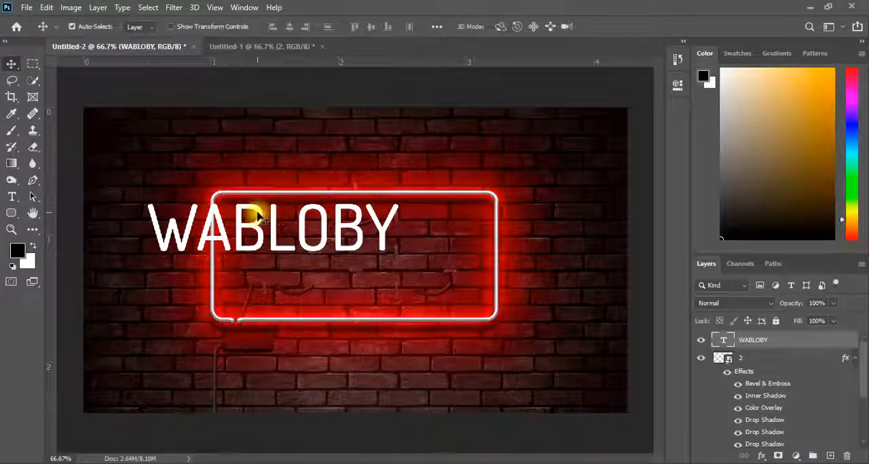
left_click_drag(260, 216, 345, 247)
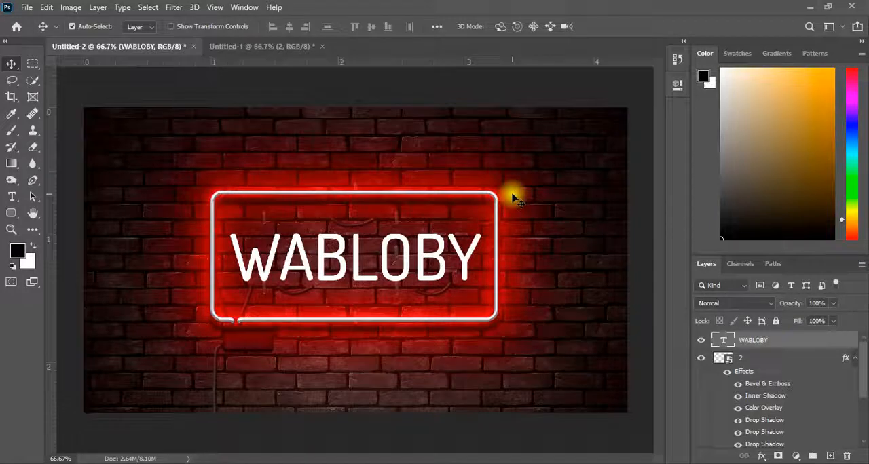
key("ctrl+t")
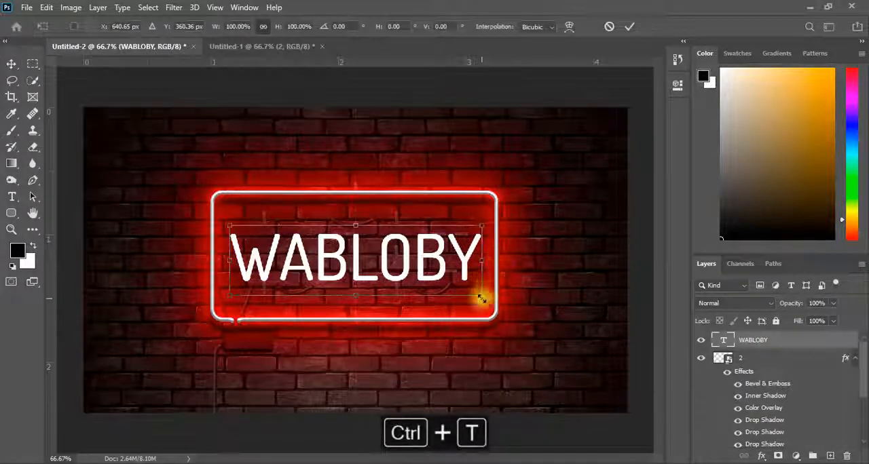
left_click_drag(481, 299, 489, 301)
left_click(631, 27)
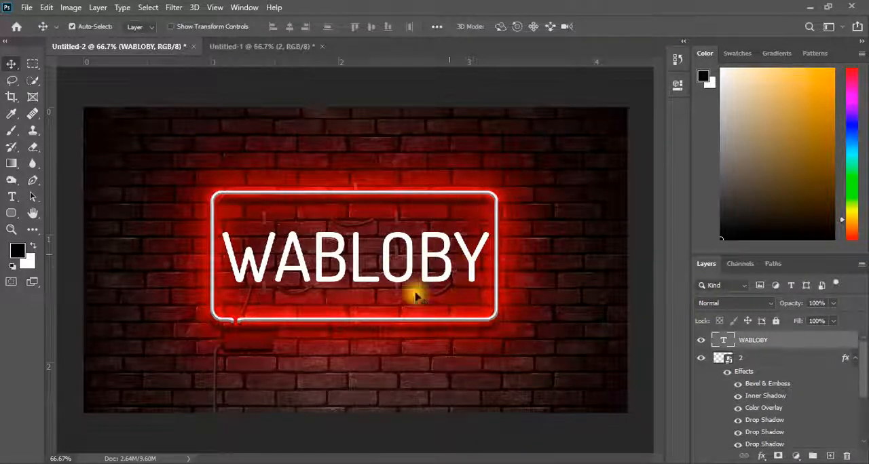
Step: Give the WABLOBY text layer an Inner Shadow with colour df6b78, Linear Light, 100% opacity, 3 px distance, 0% choke and 3 px size
double_click(791, 342)
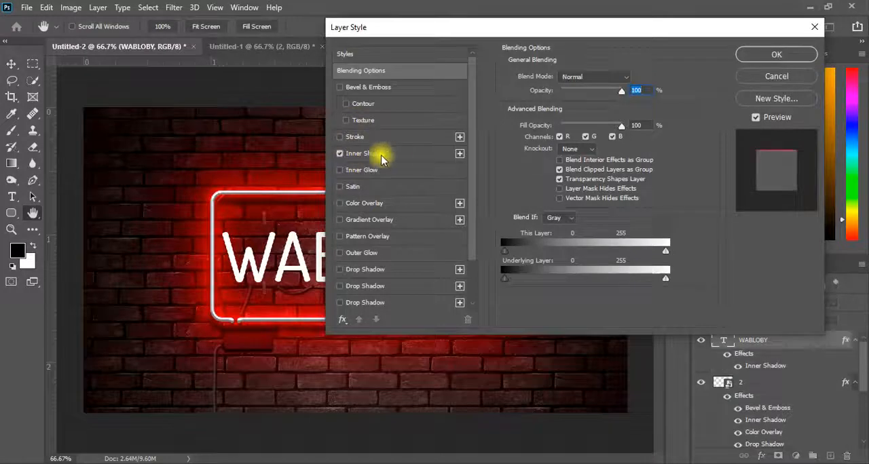
left_click(402, 155)
left_click(628, 81)
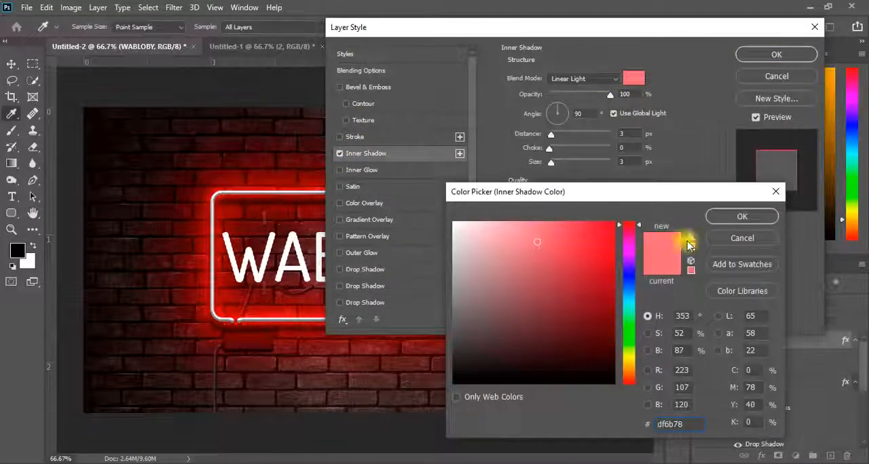
left_click(719, 216)
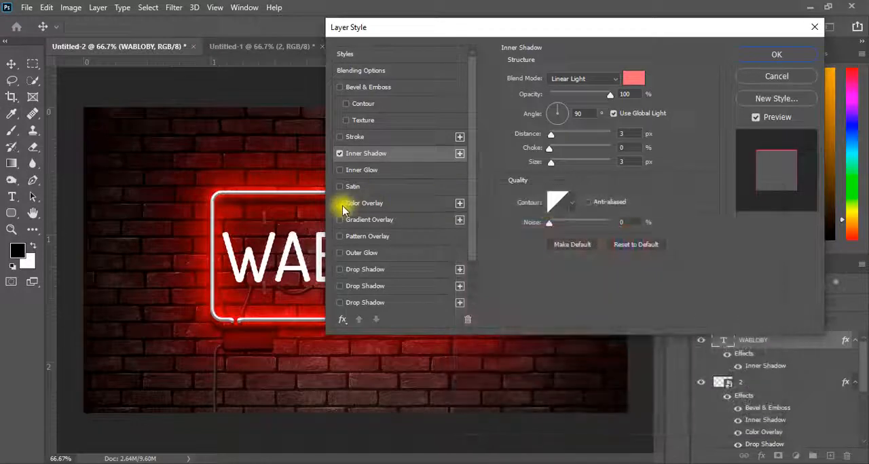
Step: Enable a white Color Overlay at 100% opacity on the text, using Linear Light for both it and the Inner Shadow
left_click(341, 206)
left_click(563, 80)
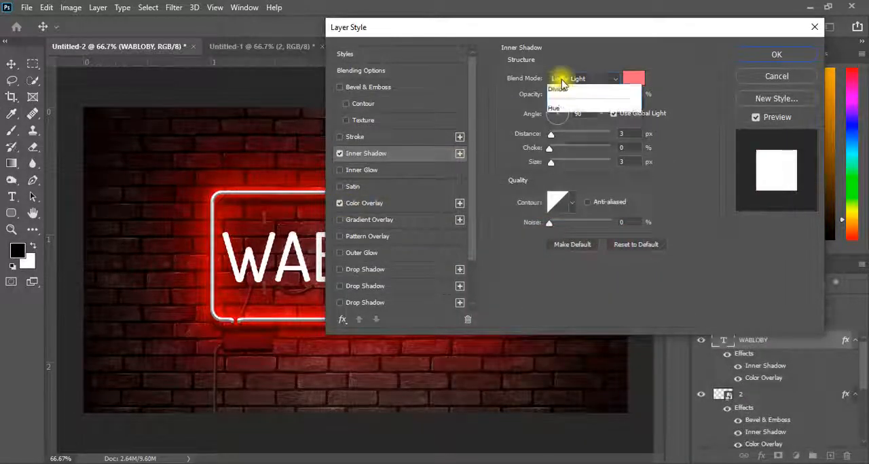
left_click(568, 273)
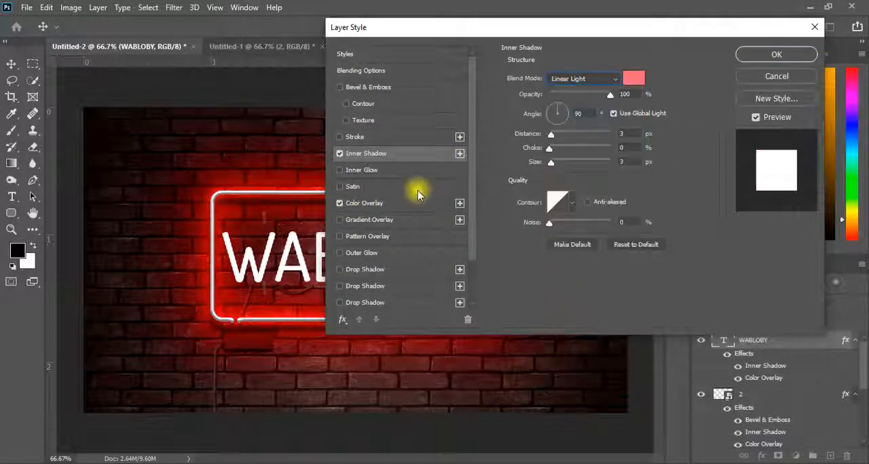
left_click(409, 198)
left_click(588, 78)
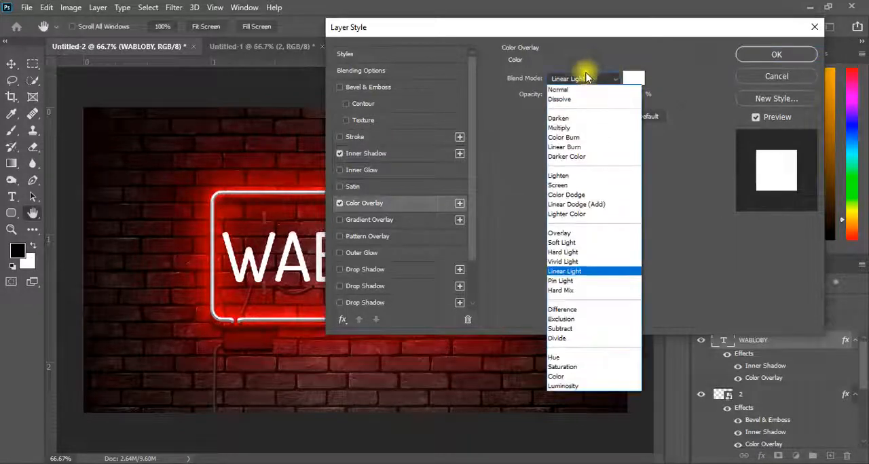
left_click(567, 273)
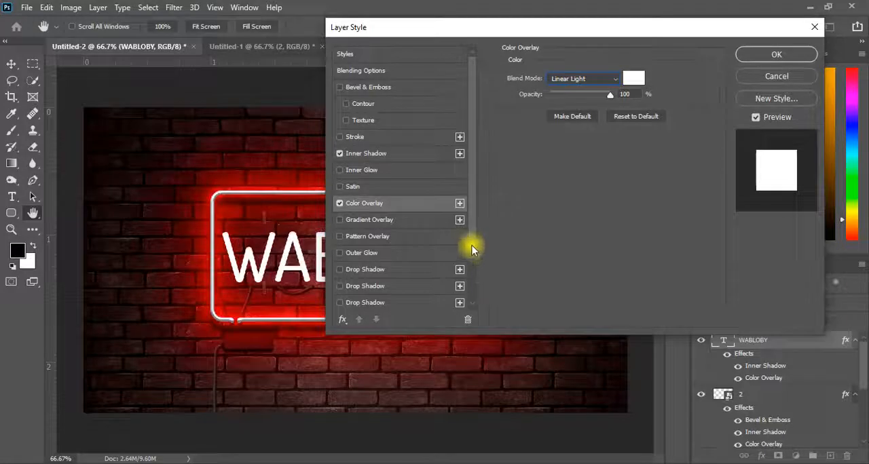
Step: Enable the second Drop Shadow on the WABLOBY text and give it a pale cream colour slightly lighter than e7d9af
left_click_drag(472, 249, 471, 288)
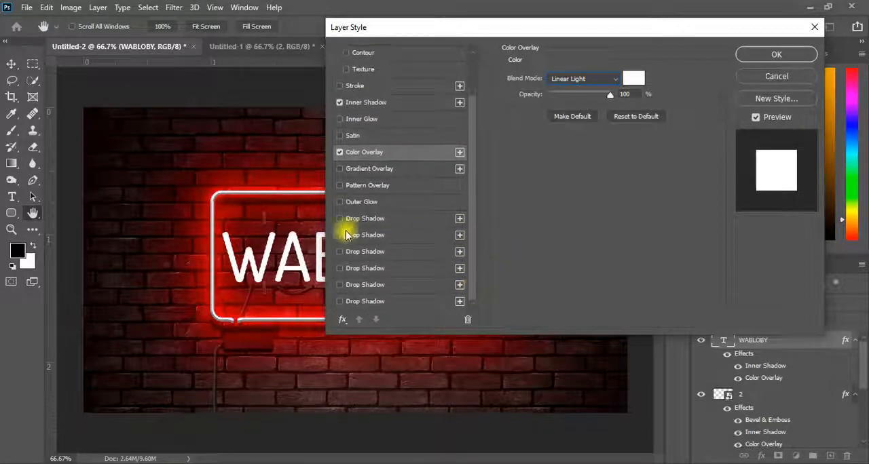
left_click(402, 235)
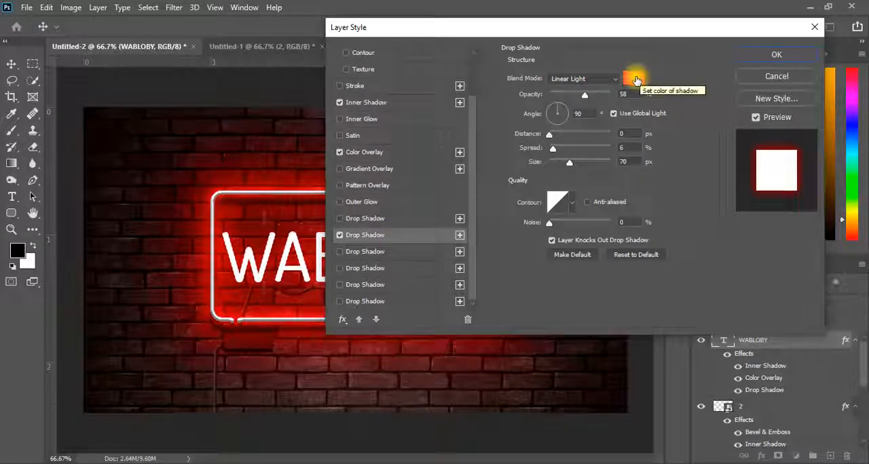
left_click(636, 81)
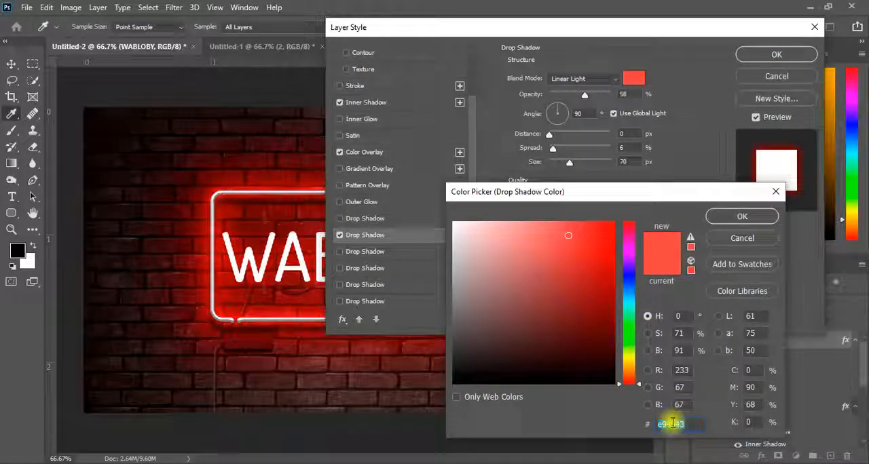
type("e")
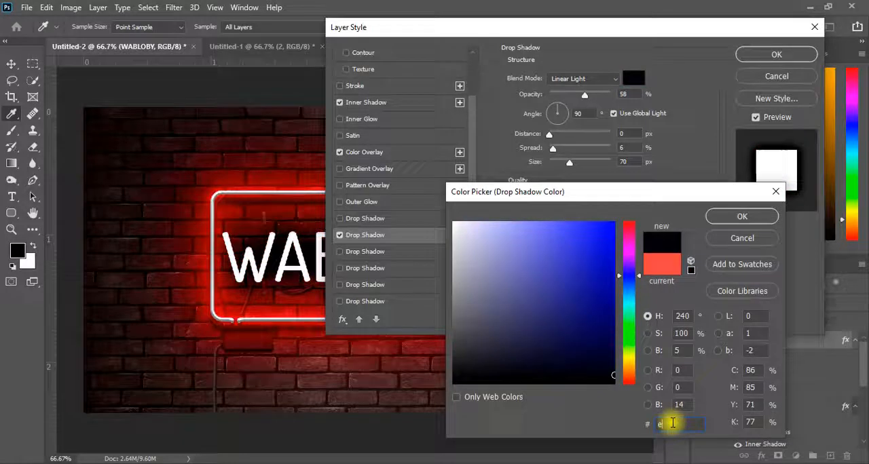
type("7")
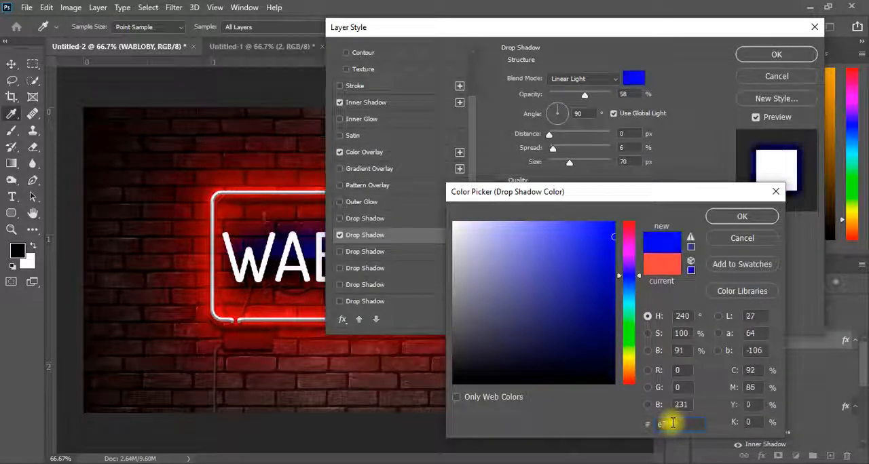
type("d")
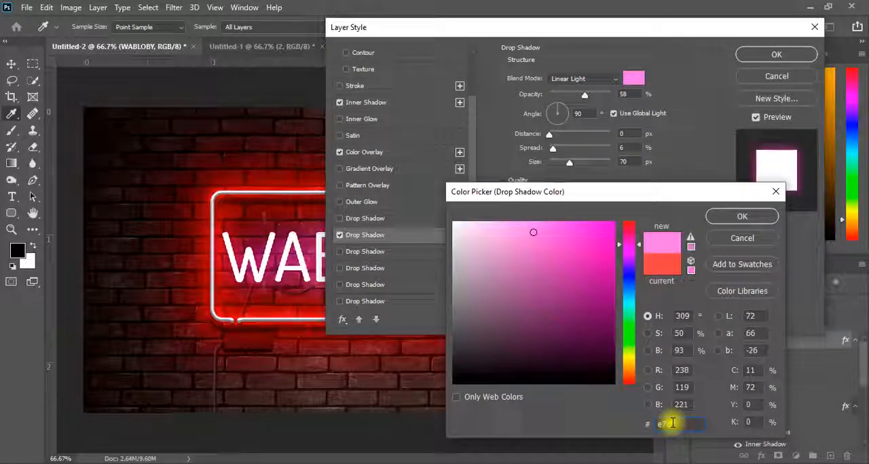
type("af")
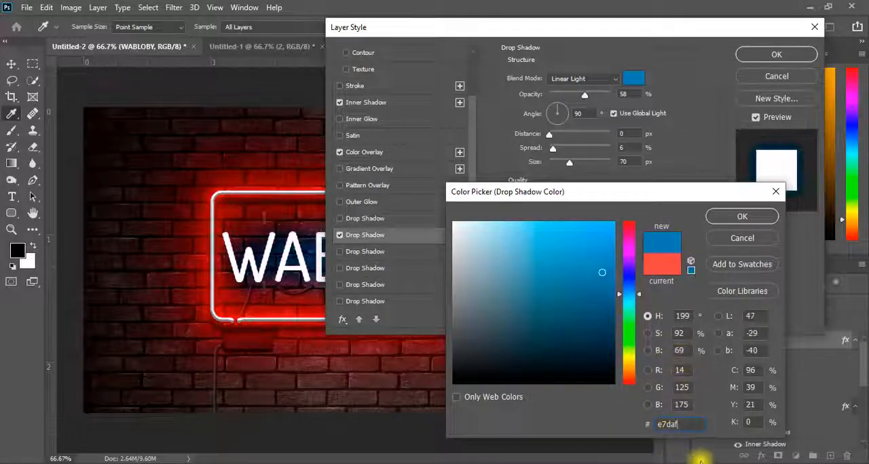
type("9")
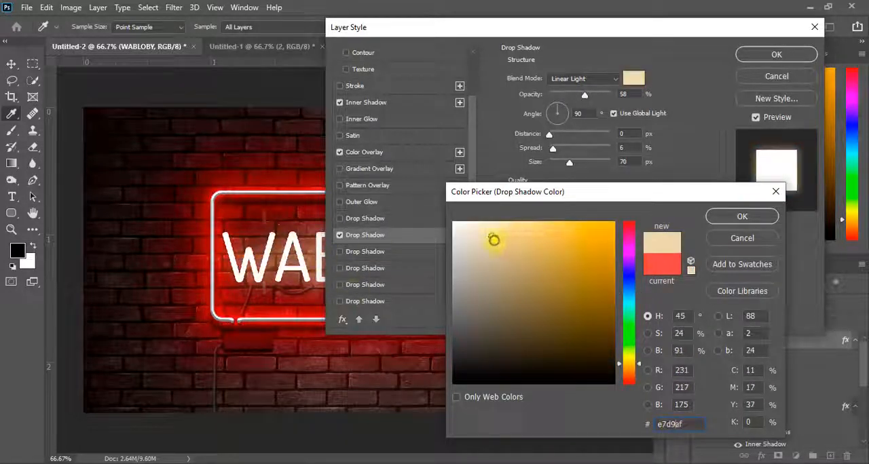
left_click(488, 235)
left_click_drag(486, 233, 478, 224)
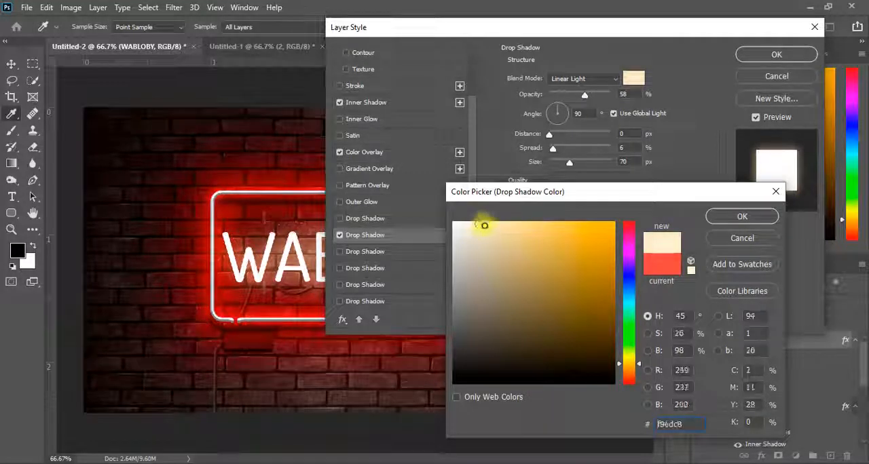
left_click(742, 217)
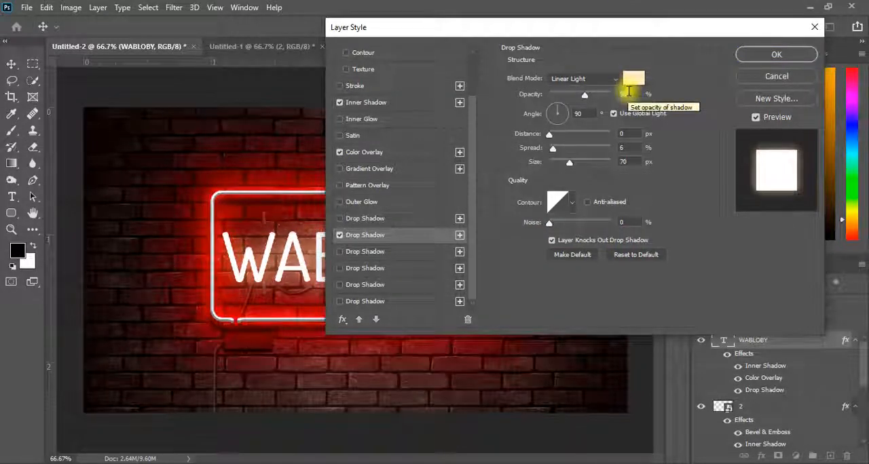
Step: Set the size of the cream Drop Shadow to 7 px
left_click(626, 93)
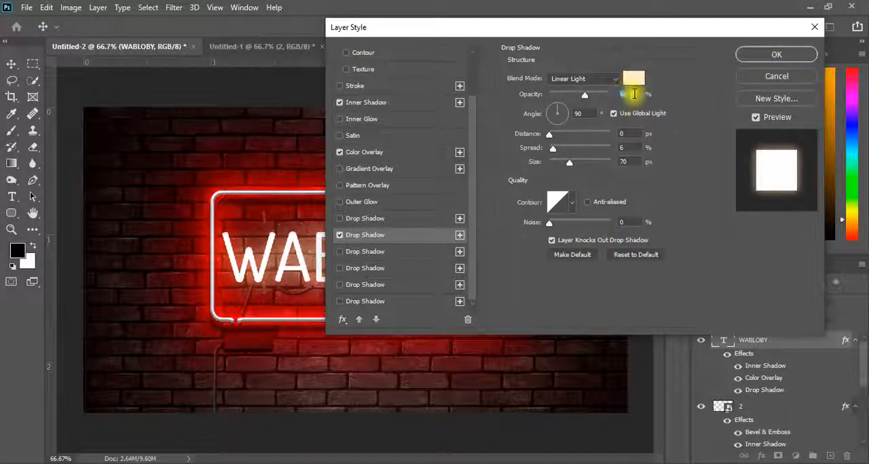
double_click(633, 157)
type("7")
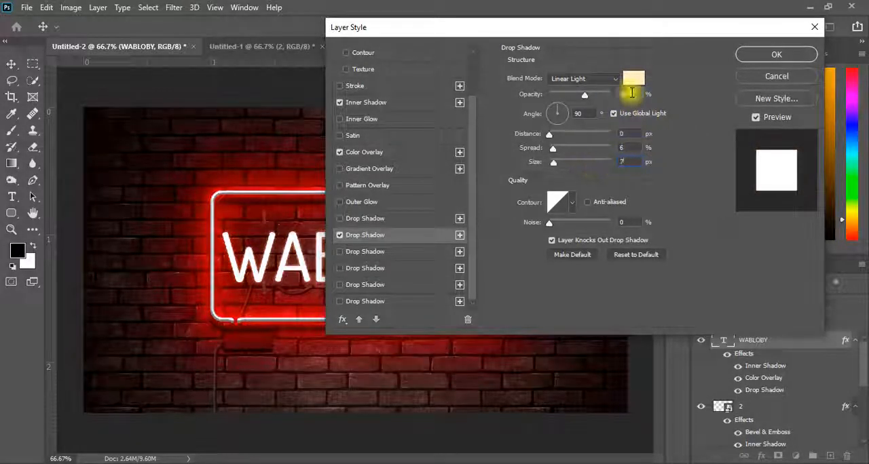
Step: Enable the third Drop Shadow in light pink, with 35% spread, 32 px size and 28% opacity
left_click(404, 252)
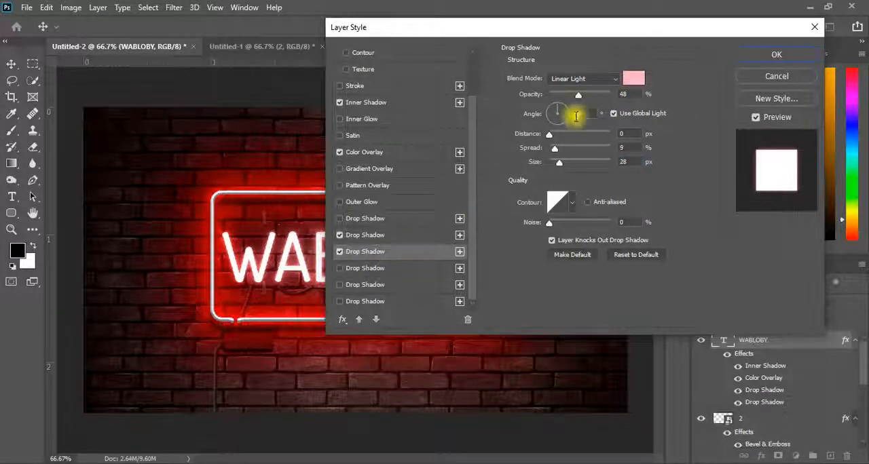
left_click(633, 78)
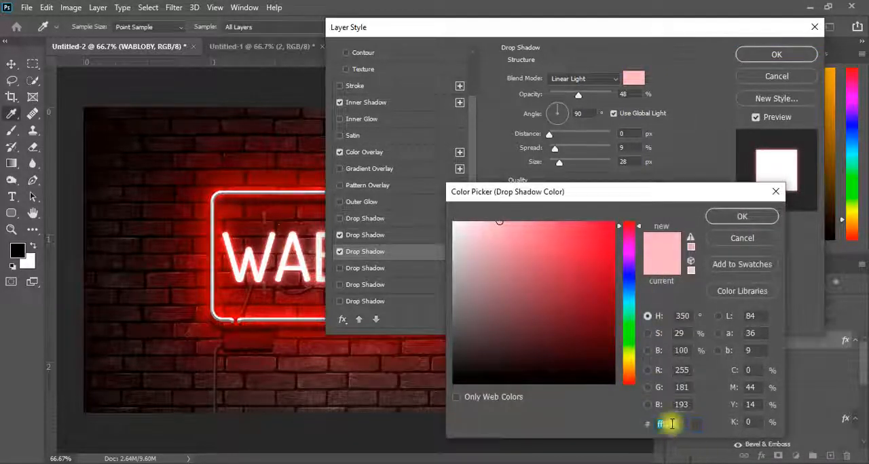
left_click(741, 215)
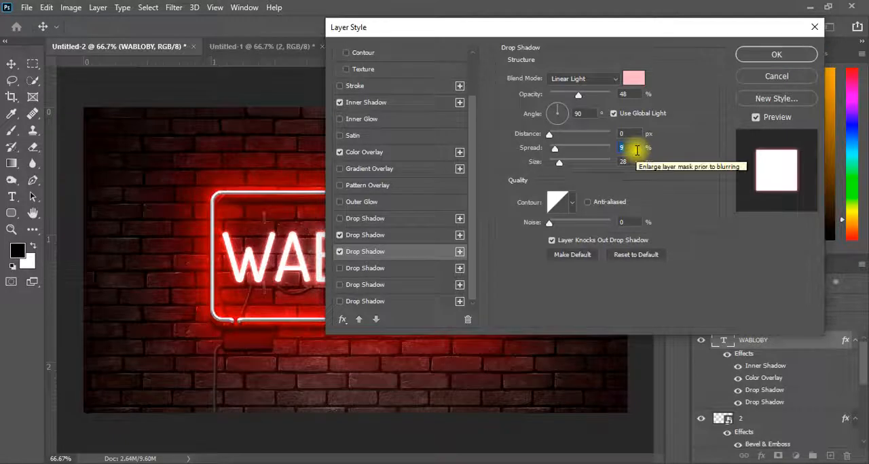
type("35")
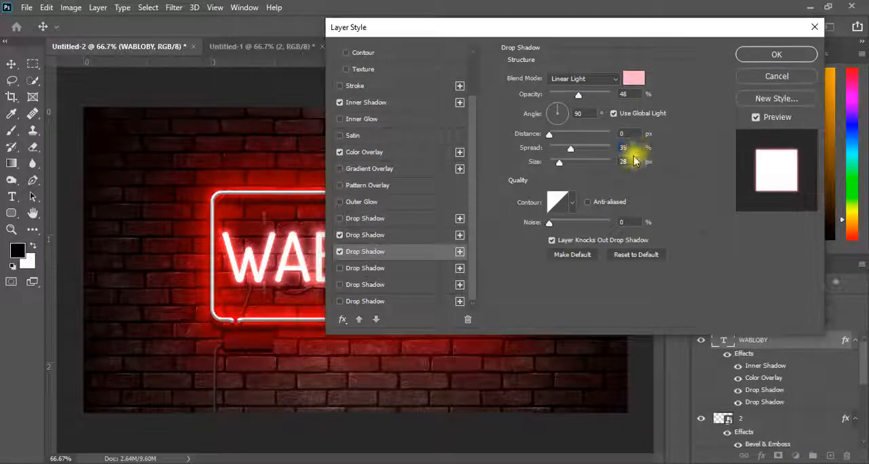
double_click(626, 163)
type("32")
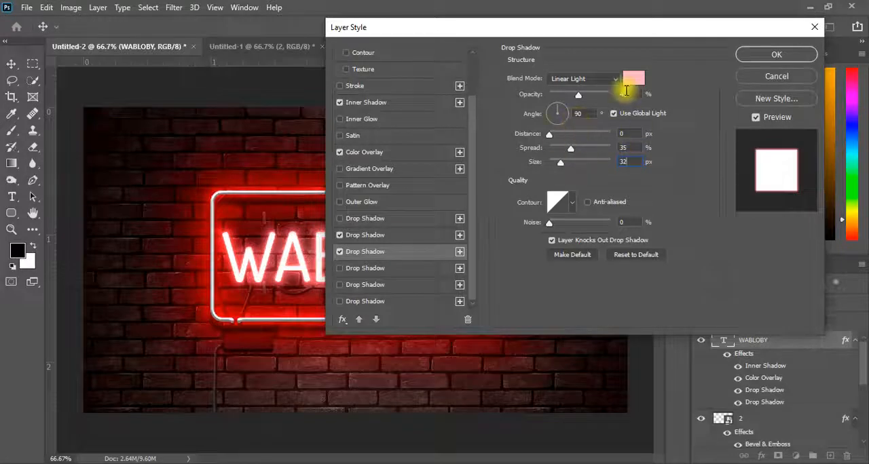
double_click(626, 93)
type("28")
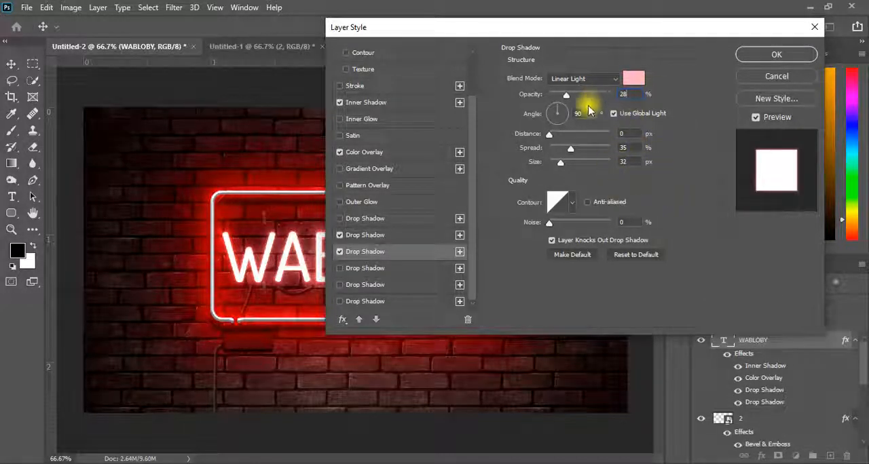
Step: Enable the fourth Drop Shadow on the text and set its colour to 3b10f8
left_click(360, 270)
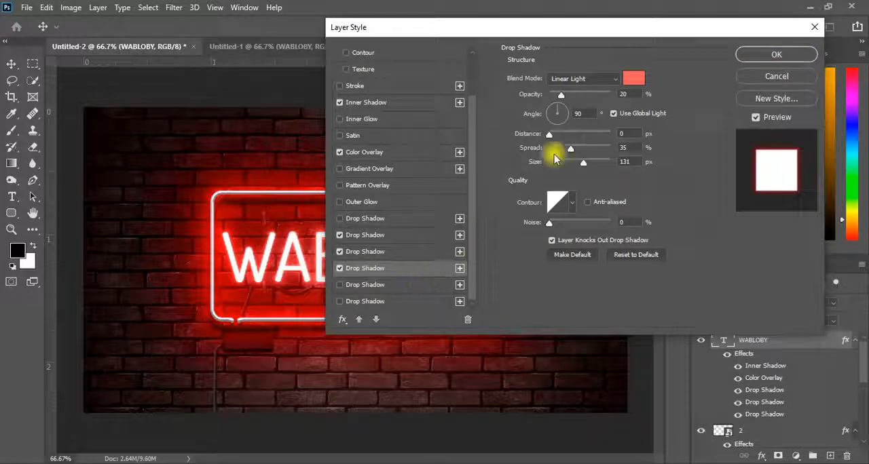
left_click(638, 78)
double_click(669, 424)
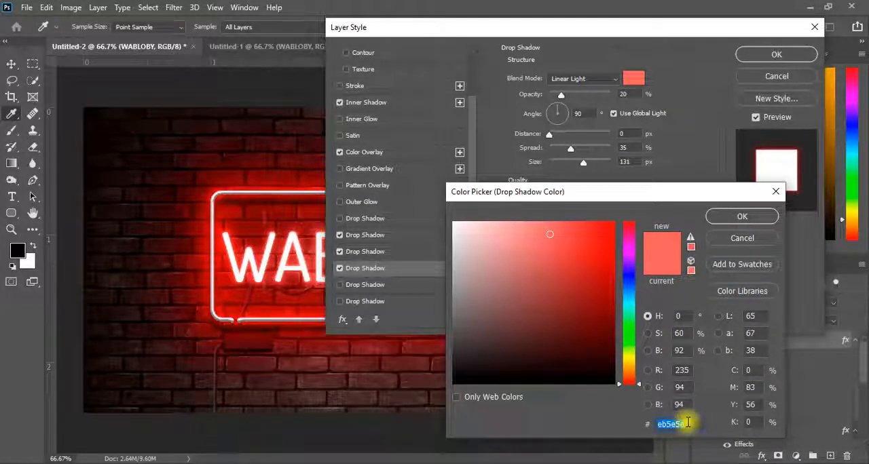
type("3b")
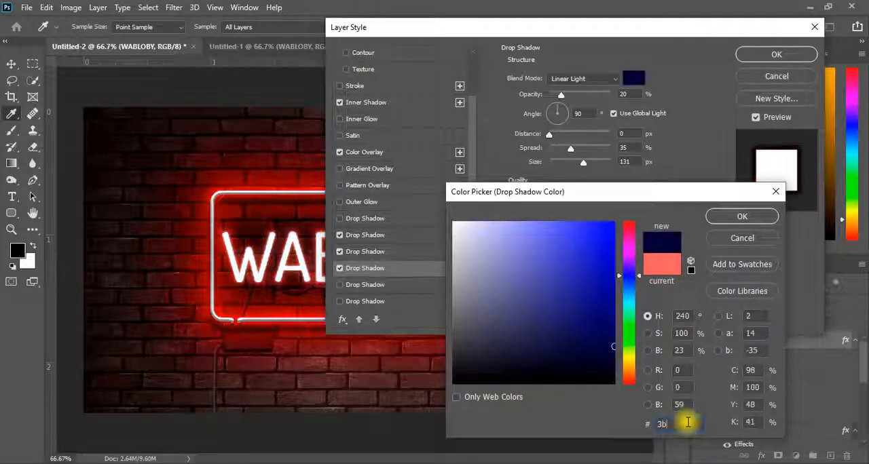
type("10f")
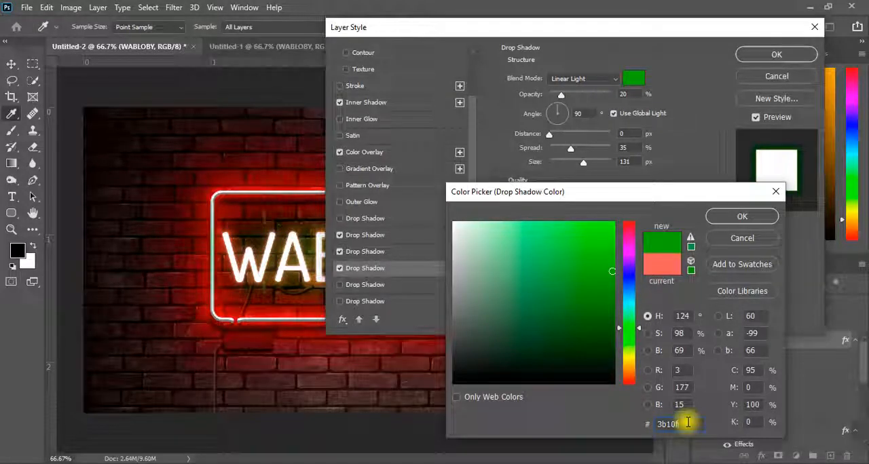
type("8")
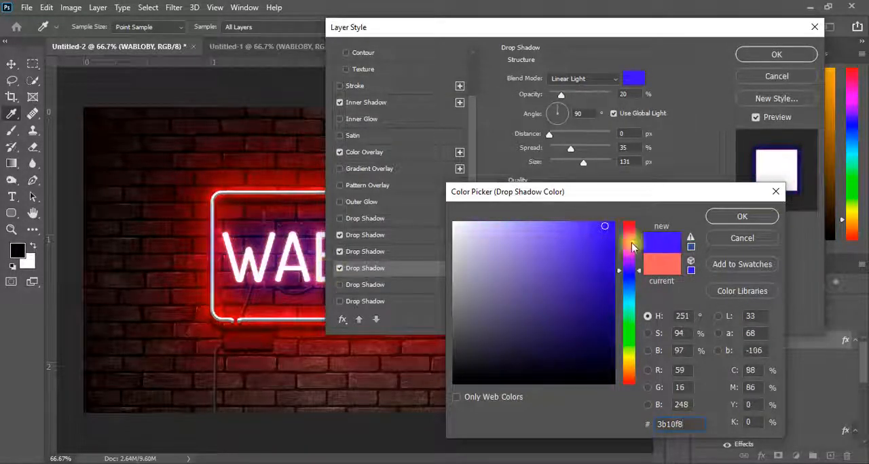
left_click(721, 224)
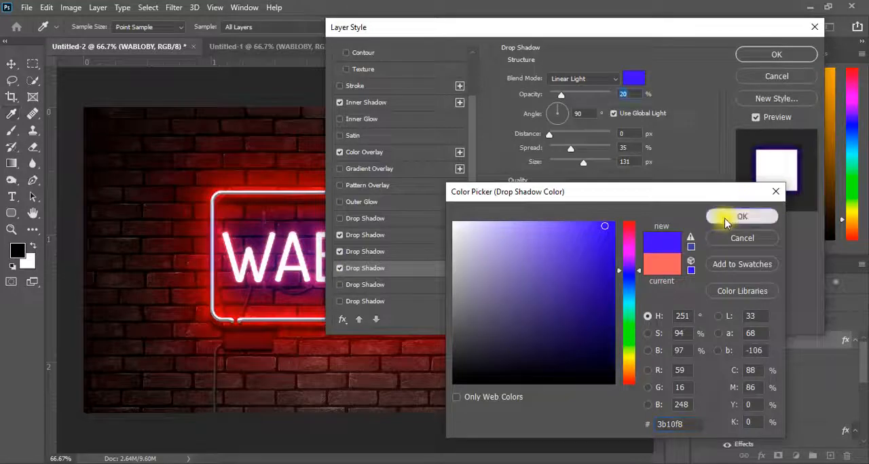
left_click(725, 223)
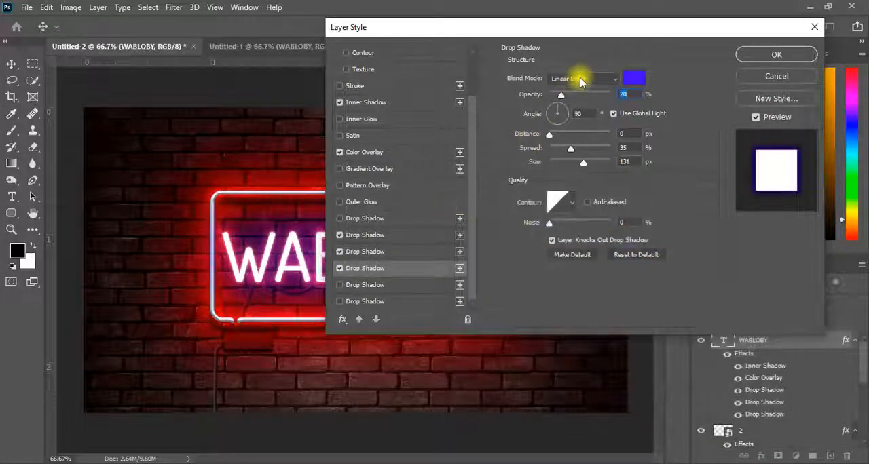
Step: Set the blue Drop Shadow to Linear Light with 30% opacity, 50% spread and 120 px size
left_click(580, 79)
left_click(562, 271)
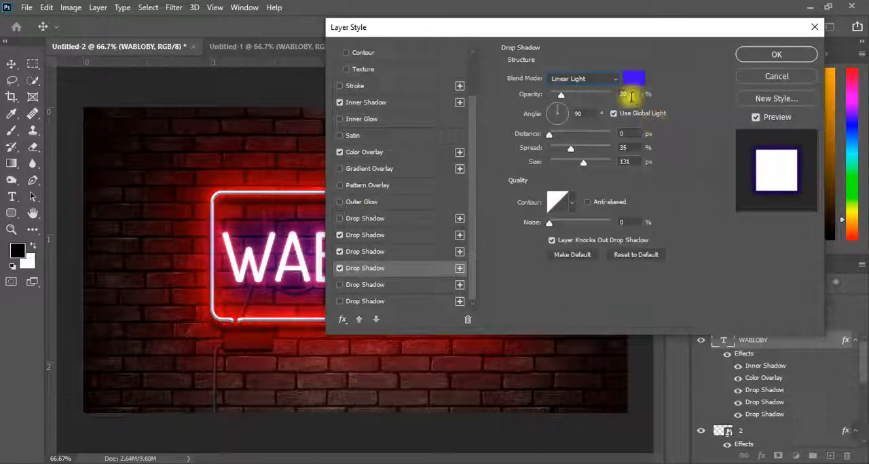
double_click(631, 97)
type("30")
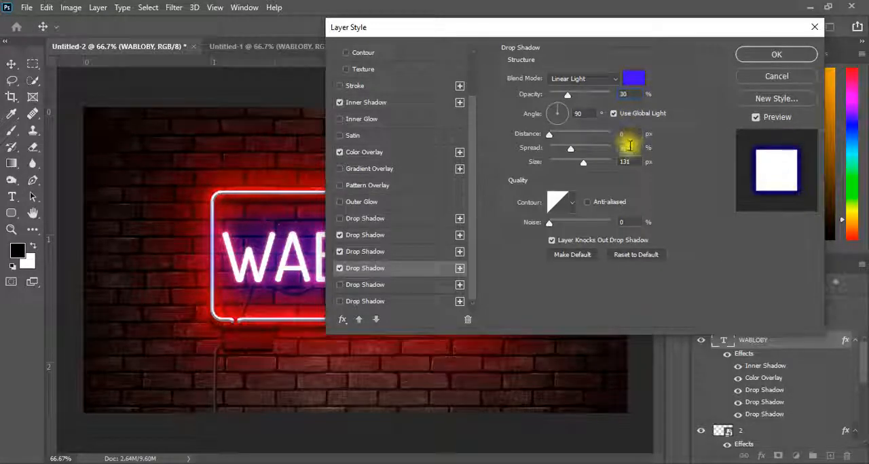
double_click(636, 164)
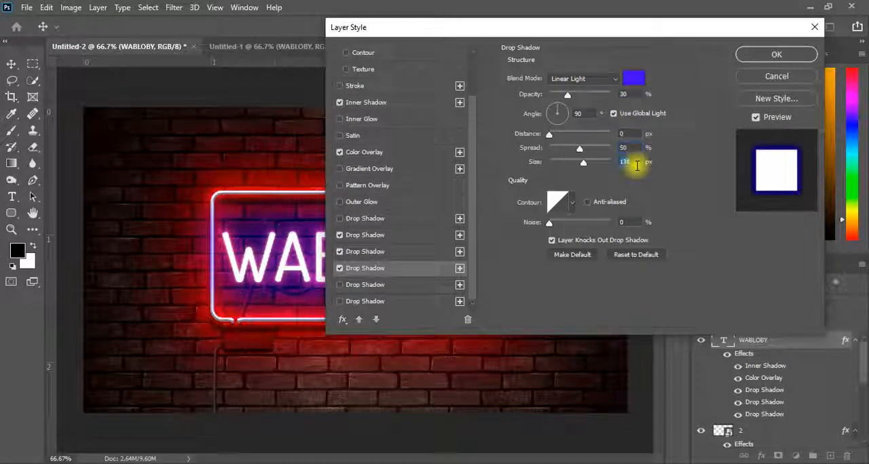
type("120")
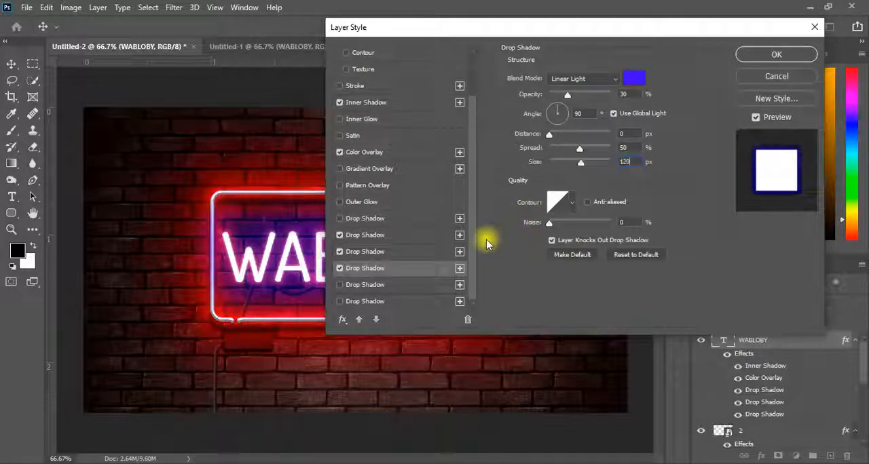
Step: Enable the fifth Drop Shadow on the text and set its colour to cc64b2
left_click(340, 285)
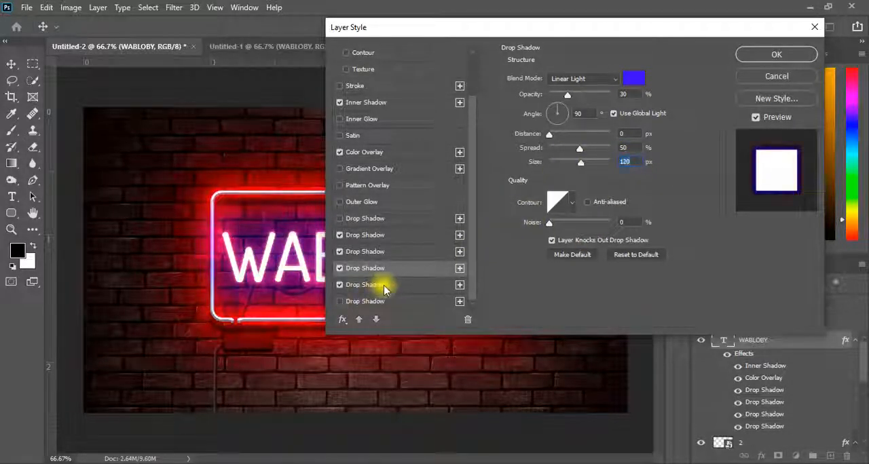
left_click(384, 288)
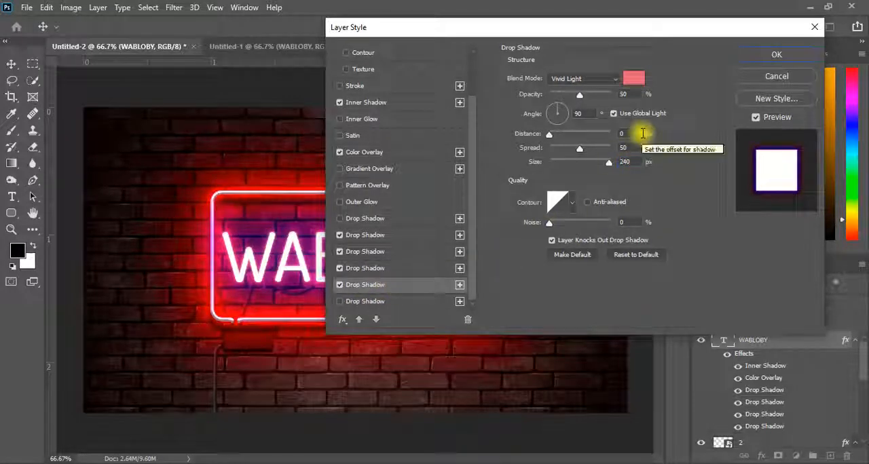
left_click(635, 78)
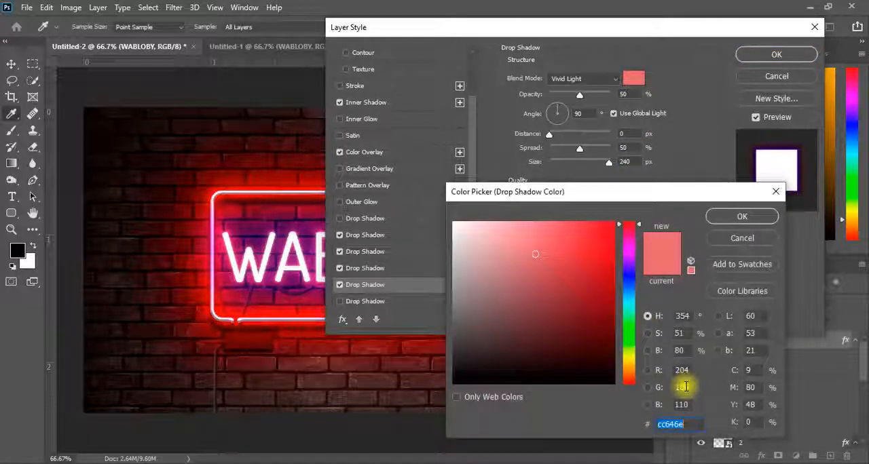
type("cc64")
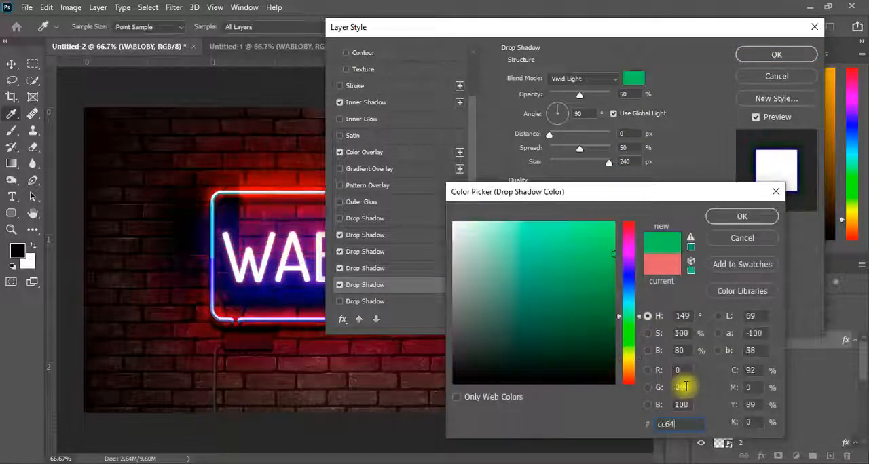
type("b2")
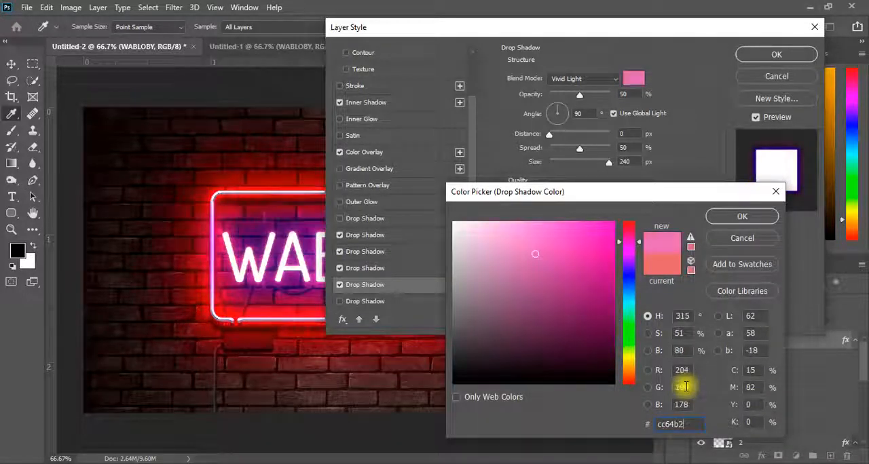
left_click(731, 217)
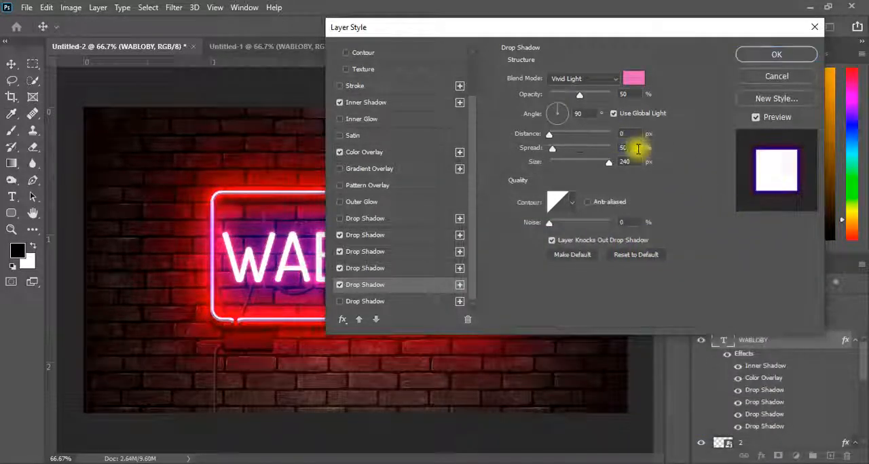
Step: Set the pink Vivid Light Drop Shadow to 50% spread, 240 px size and 50% opacity
double_click(641, 158)
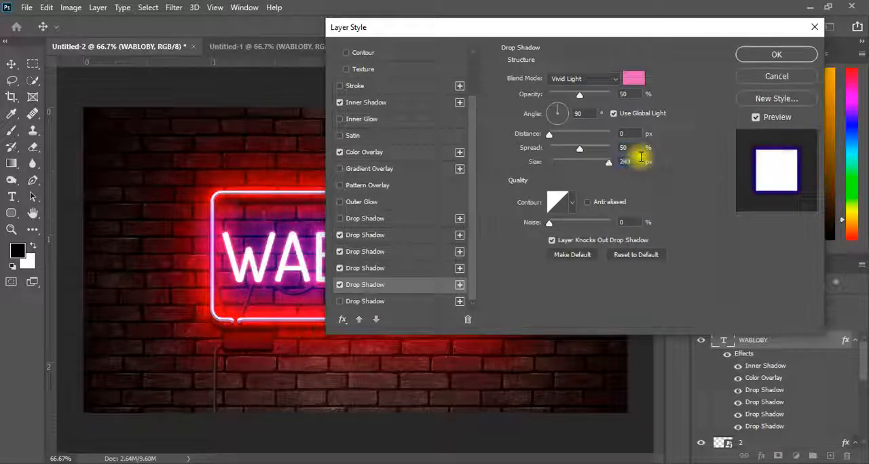
double_click(625, 94)
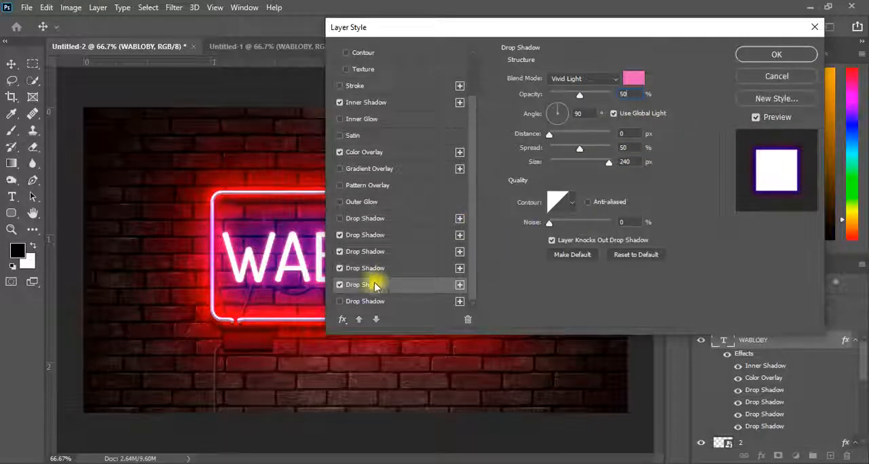
Step: Enable the last Drop Shadow in black with Linear Light blending and 45% opacity, and apply the layer style
left_click(339, 300)
left_click(397, 303)
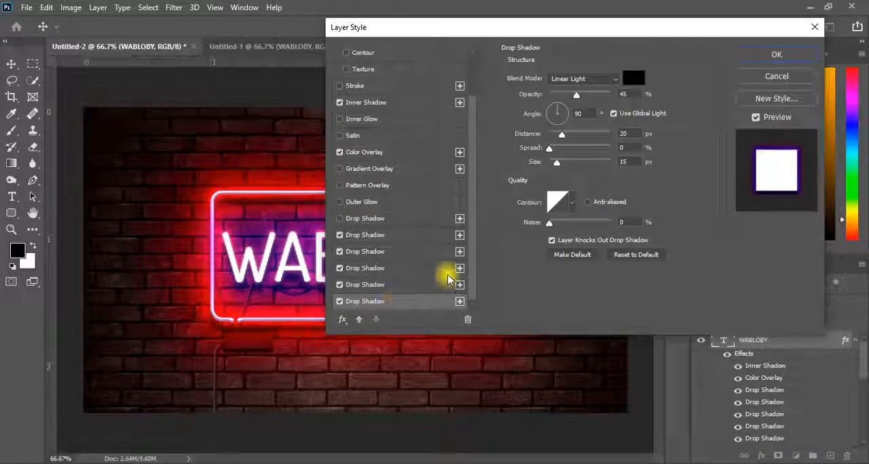
left_click(633, 79)
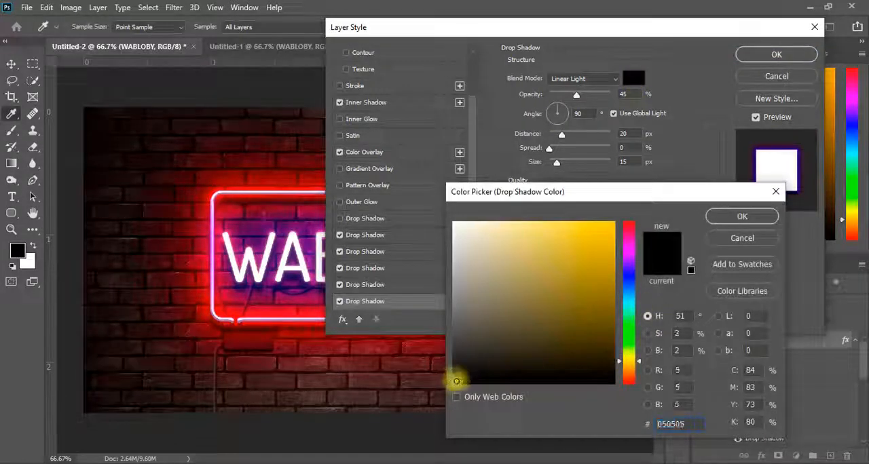
left_click(739, 216)
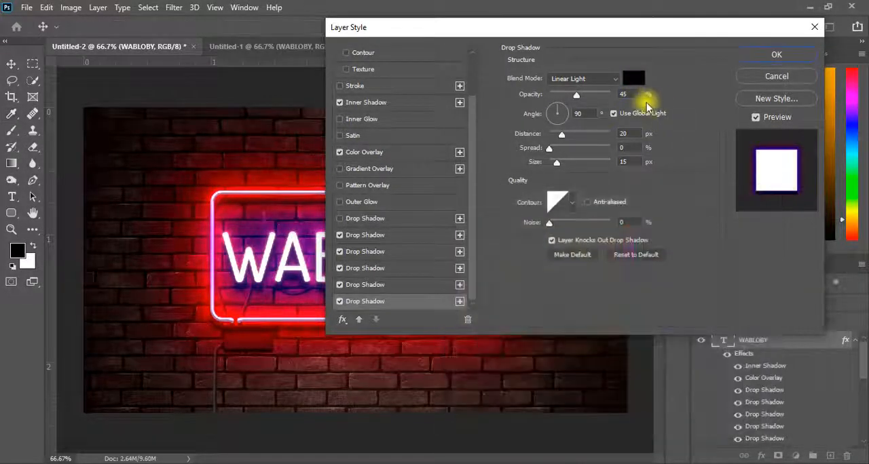
left_click(634, 95)
type("45")
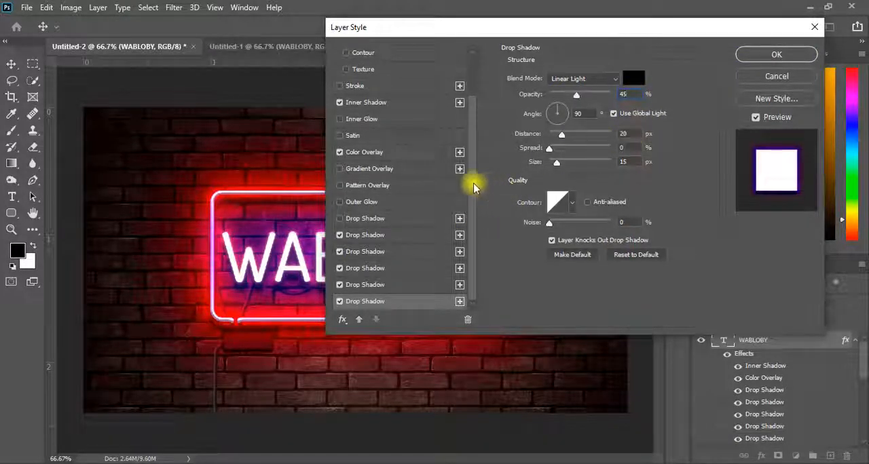
left_click_drag(474, 189, 471, 142)
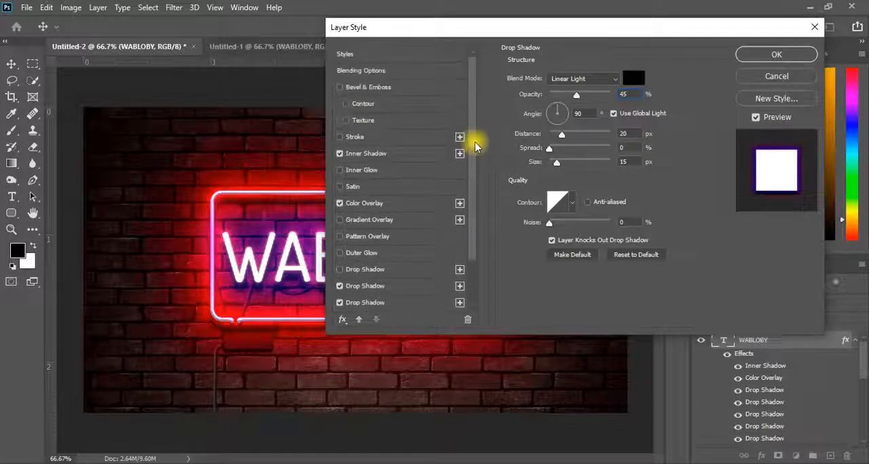
left_click(774, 55)
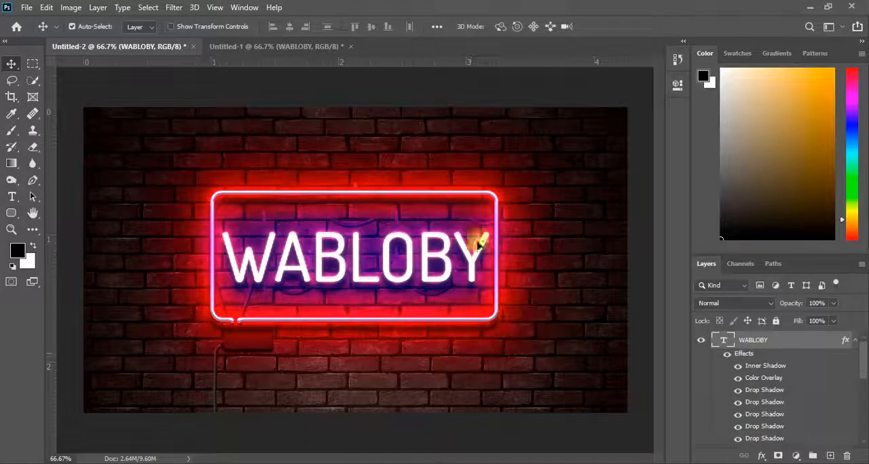
Step: Try the Bold font style on the WABLOBY text
left_click(12, 197)
double_click(275, 260)
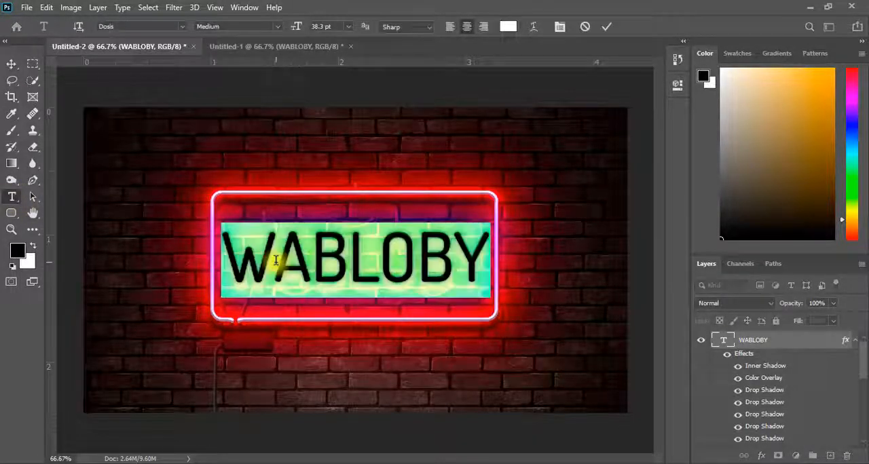
left_click(277, 29)
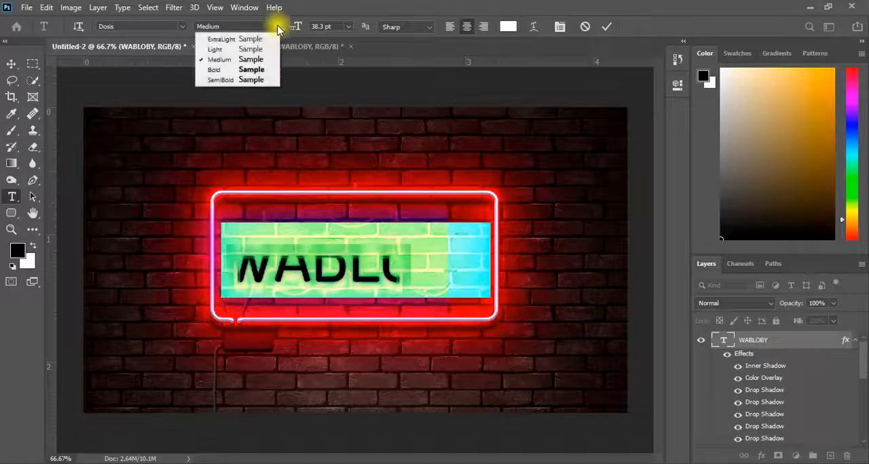
left_click(251, 71)
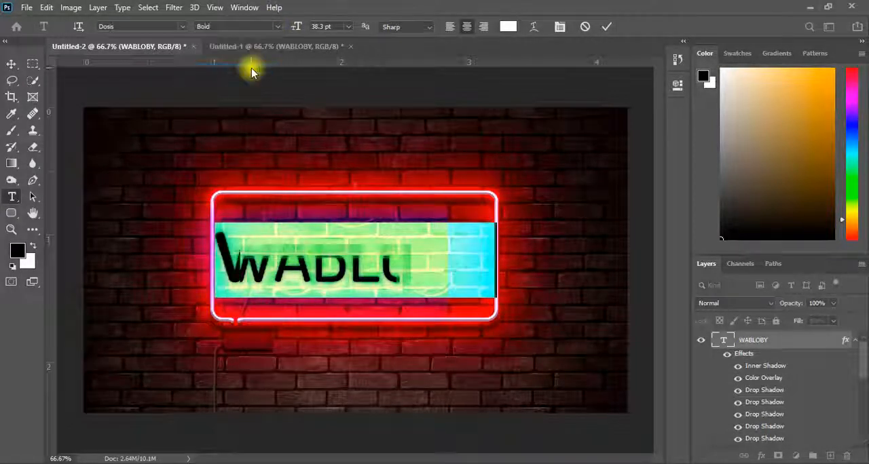
left_click(608, 28)
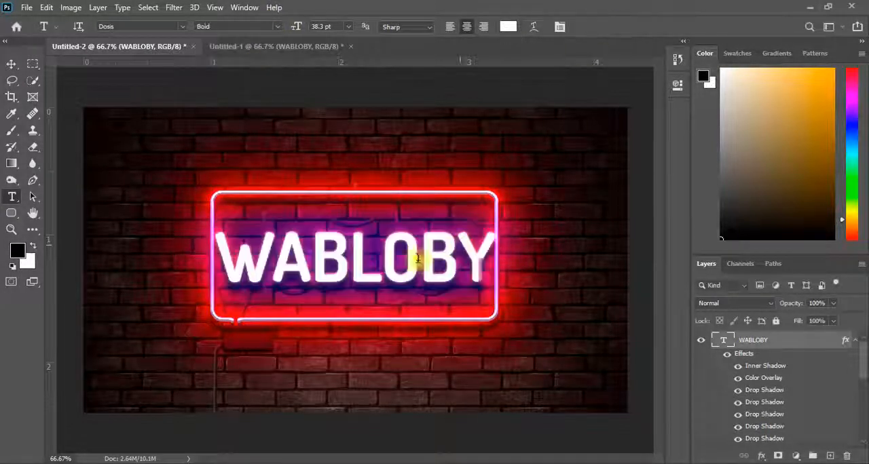
Step: Set the font style of the WABLOBY text to SemiBold
double_click(362, 256)
left_click(277, 29)
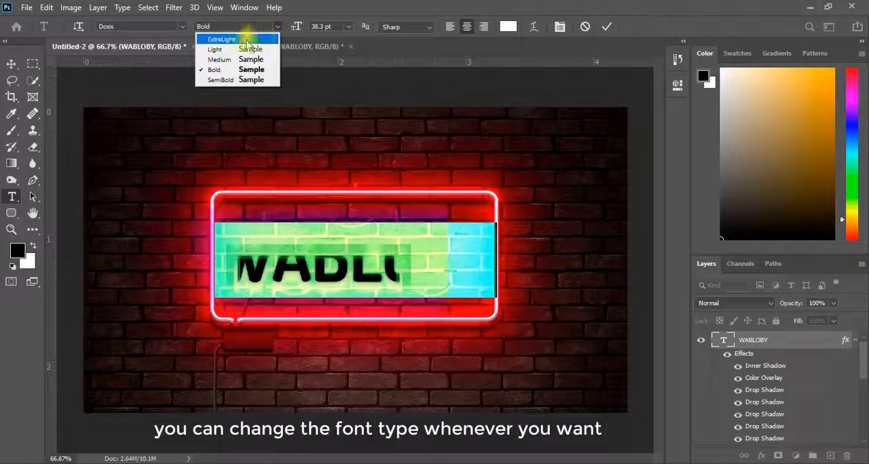
left_click(234, 80)
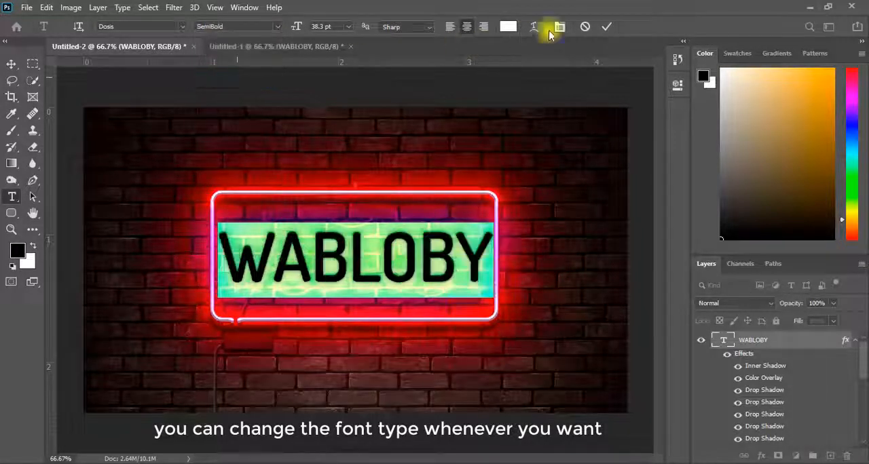
left_click(606, 24)
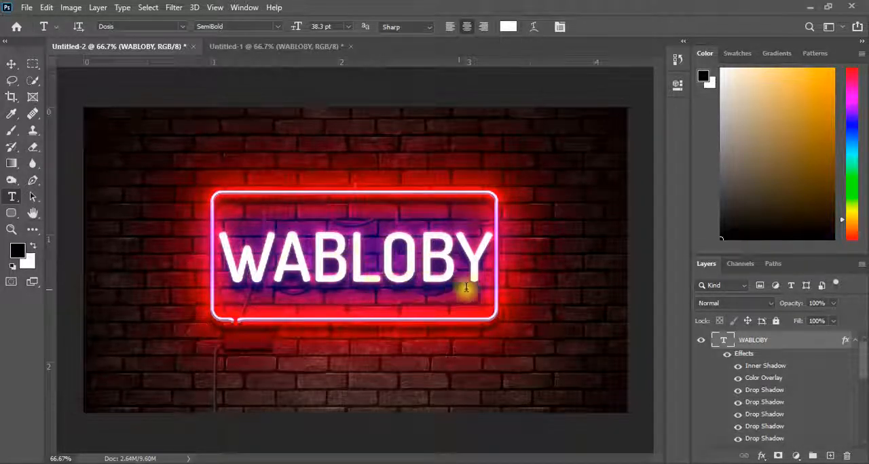
Step: Add a Channel Mixer adjustment layer above the text and set red to +6% in the Blue output channel
left_click(796, 455)
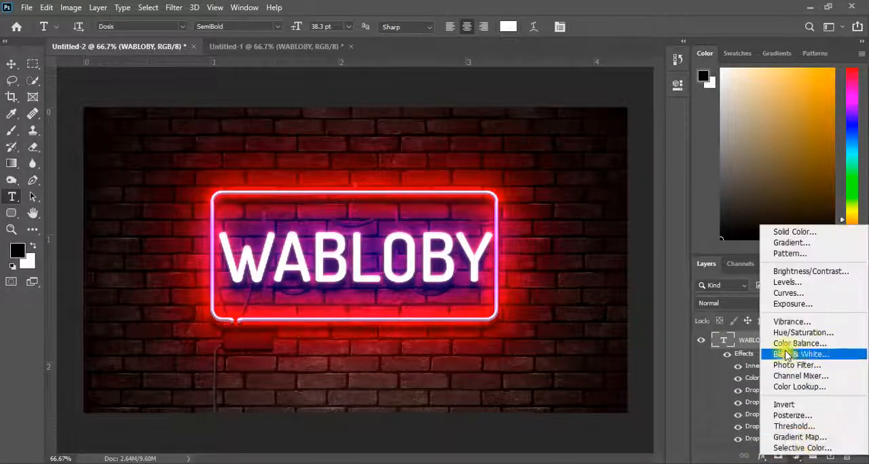
left_click(812, 377)
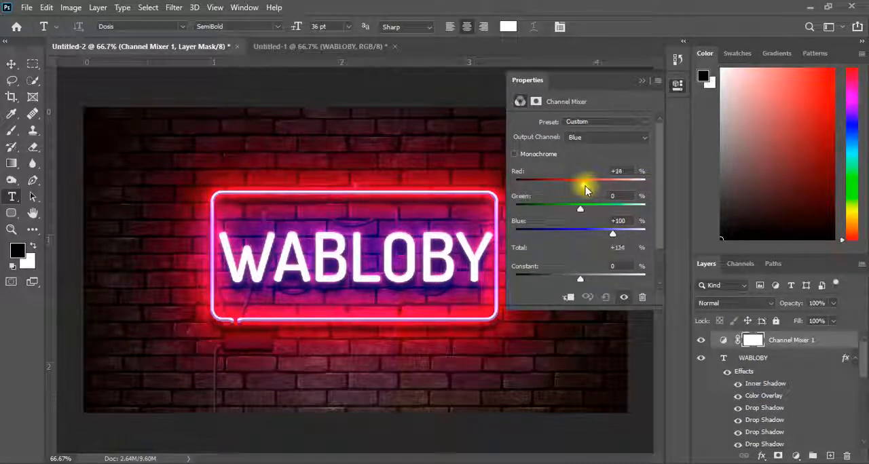
left_click_drag(586, 189, 583, 186)
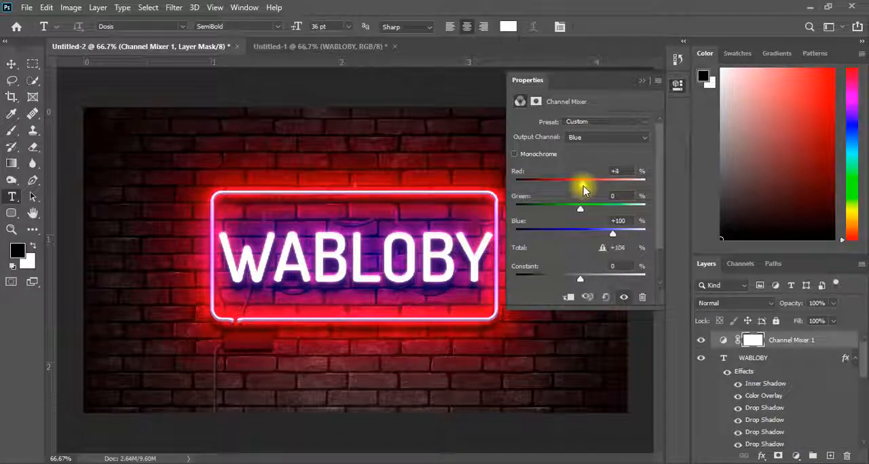
Step: In the Channel Mixer's Red output channel, set green to +18% and blue to +16%
left_click(582, 140)
left_click(577, 144)
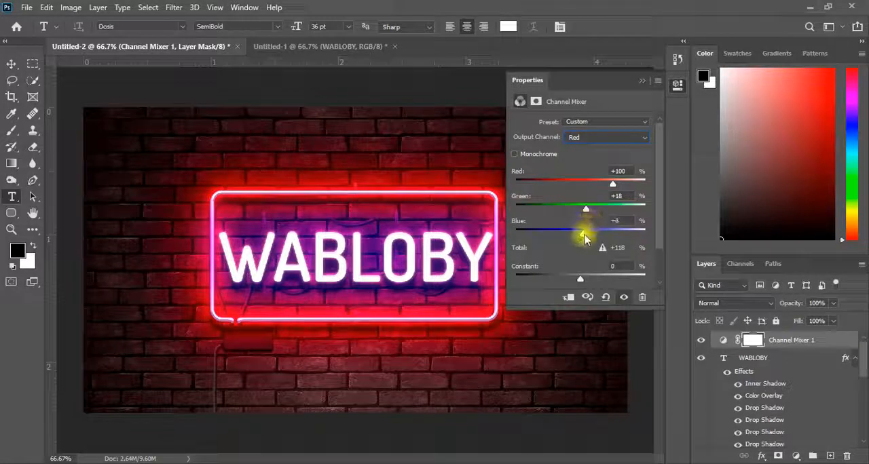
left_click_drag(585, 238, 584, 235)
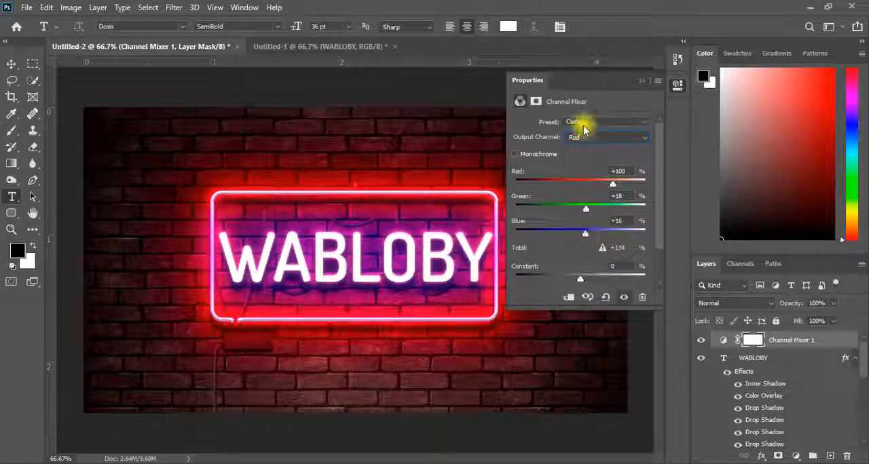
Step: Try adjusting the red amount in the Channel Mixer's Green output channel
left_click(585, 138)
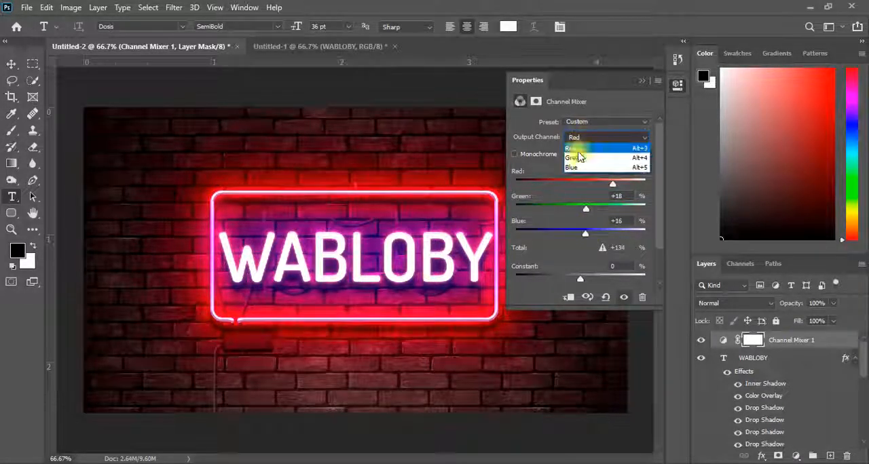
left_click(576, 157)
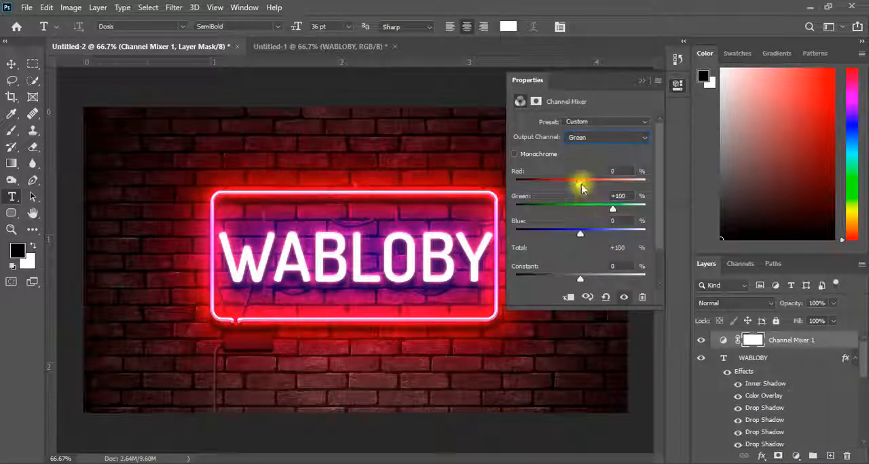
left_click_drag(584, 184, 581, 185)
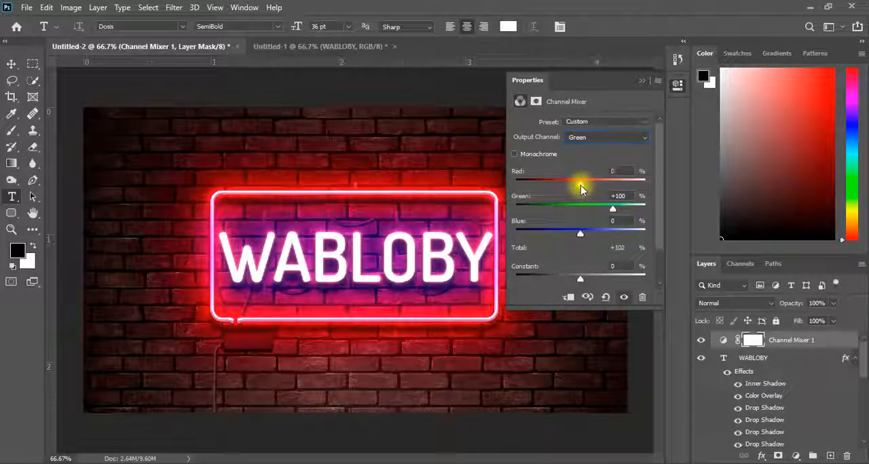
Step: Raise red to +110% in the Channel Mixer's Red output channel and collapse the adjustment settings
left_click(578, 140)
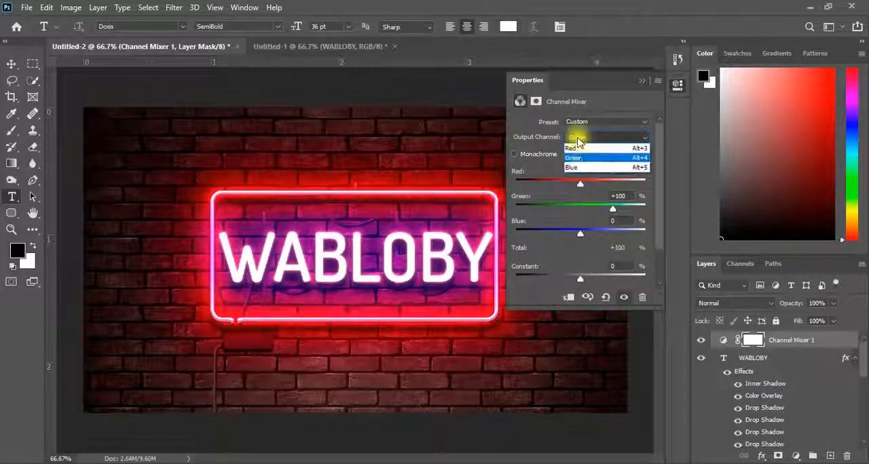
left_click(576, 142)
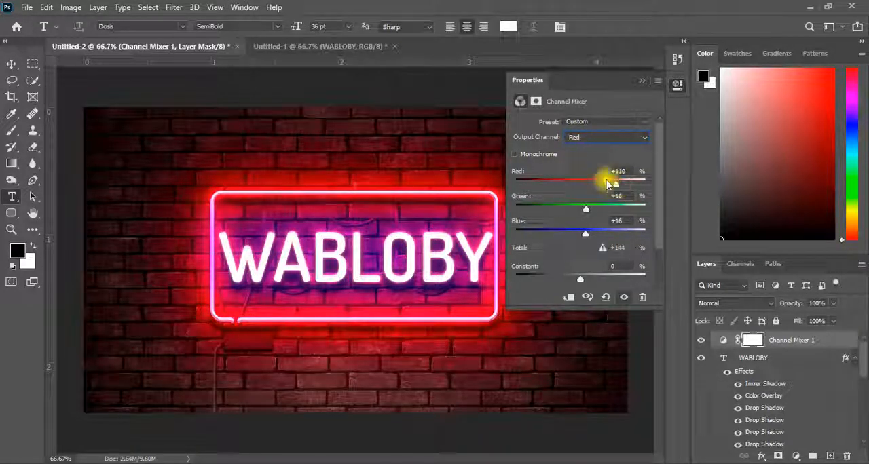
left_click(642, 77)
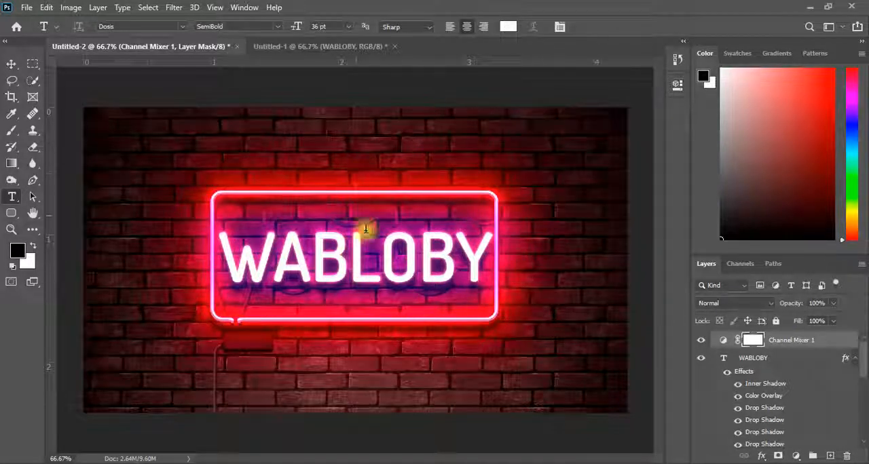